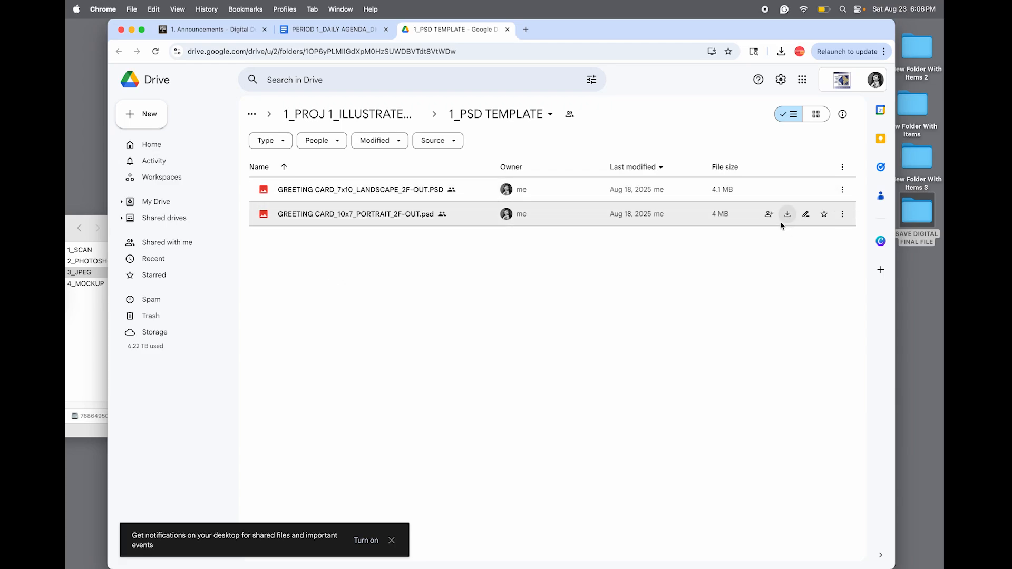
Download the GREETING CARD_10x7_PORTRAIT_2F-OUT.psd template and open the downloaded copy in Photoshop.
click(787, 215)
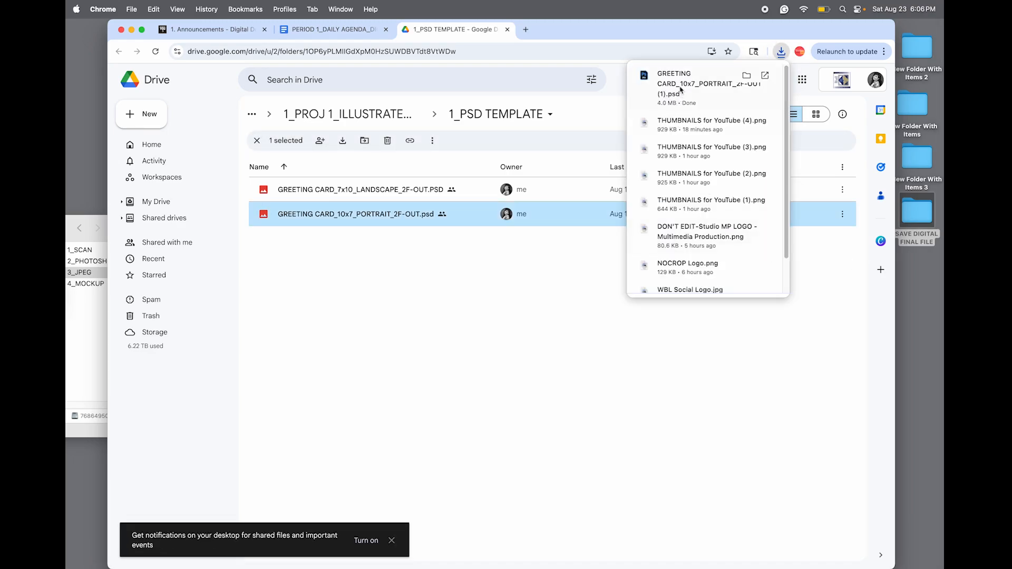
click(663, 78)
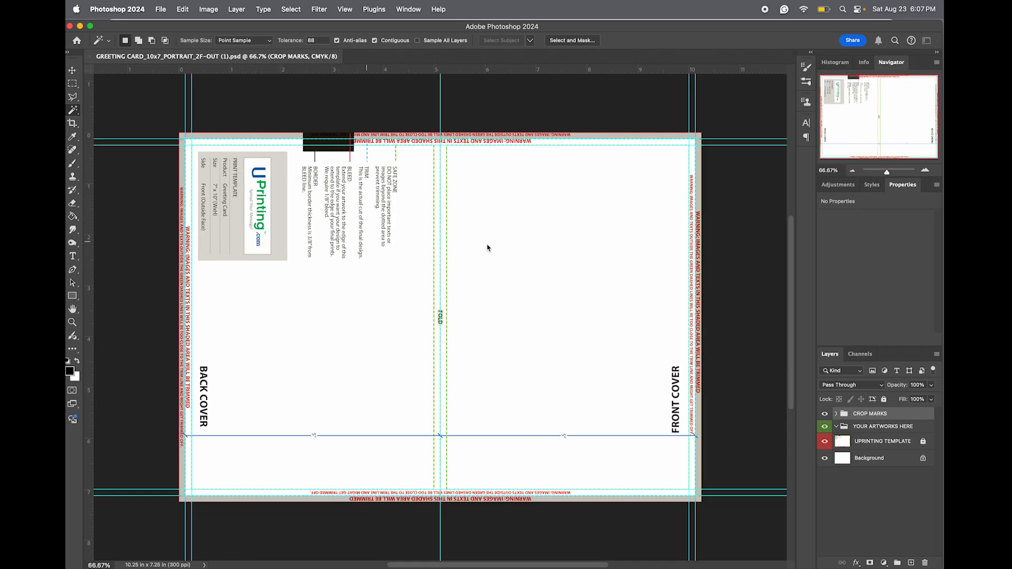
Examine the template's trim, safe-zone and bleed lines around the front cover, the central fold line, and the whole card layout.
drag(886, 175, 890, 171)
mouse_move(870, 124)
mouse_down()
mouse_move(921, 114)
mouse_move(928, 149)
mouse_up()
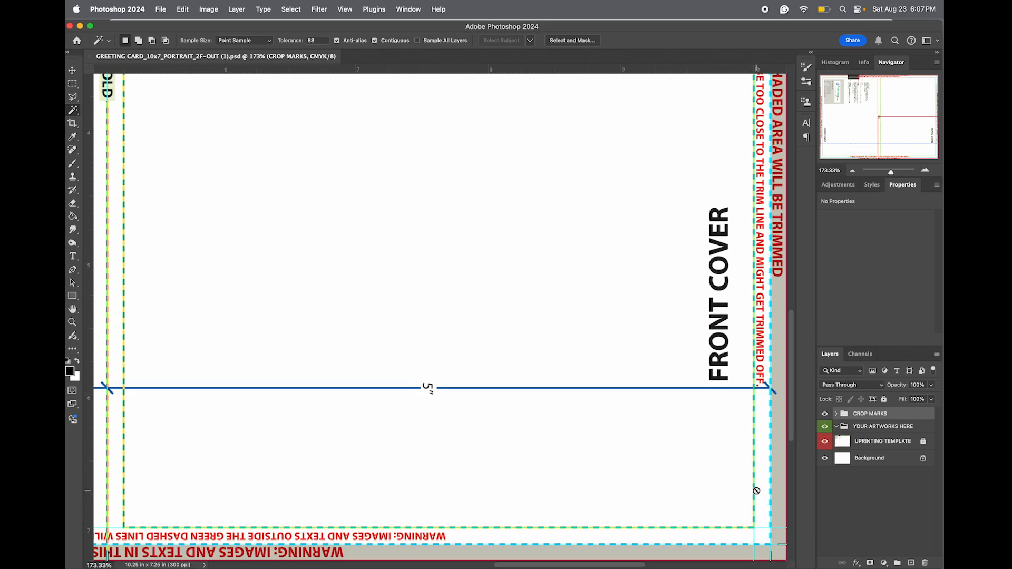
click(768, 545)
click(512, 217)
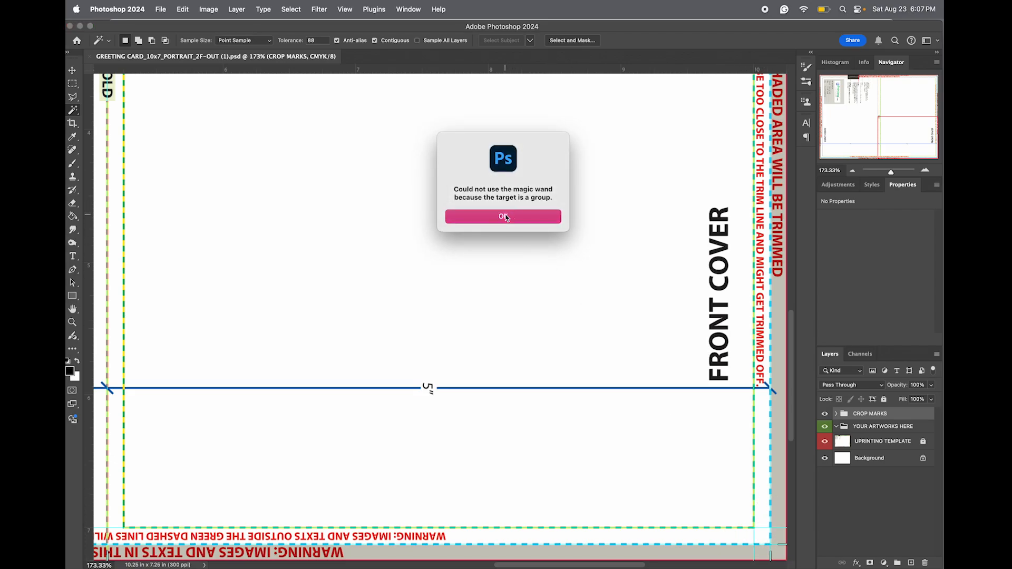
key(v)
mouse_move(871, 114)
mouse_down()
mouse_move(875, 94)
mouse_move(870, 124)
mouse_up()
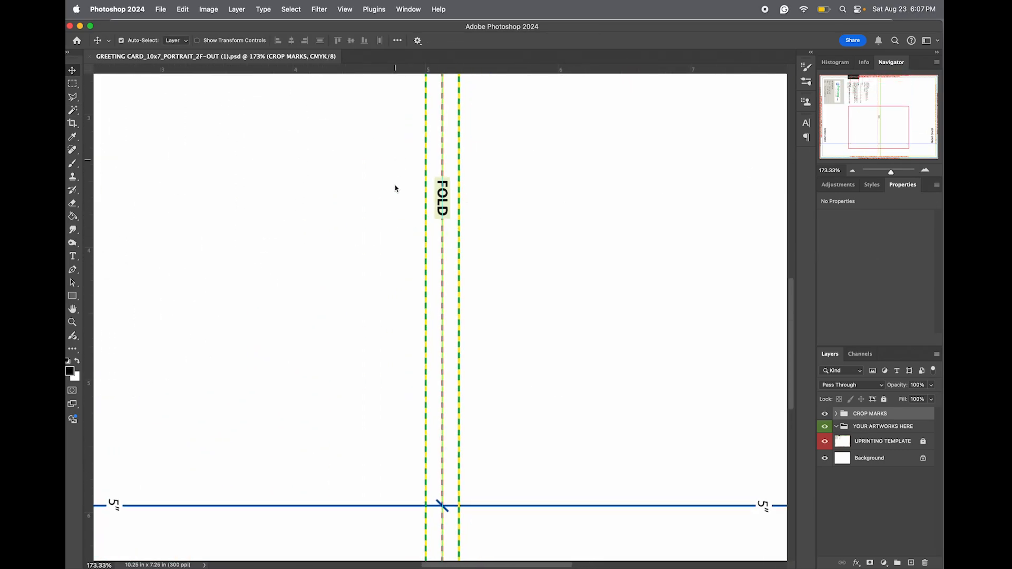
mouse_move(893, 176)
mouse_down()
mouse_move(872, 172)
mouse_move(887, 172)
mouse_up()
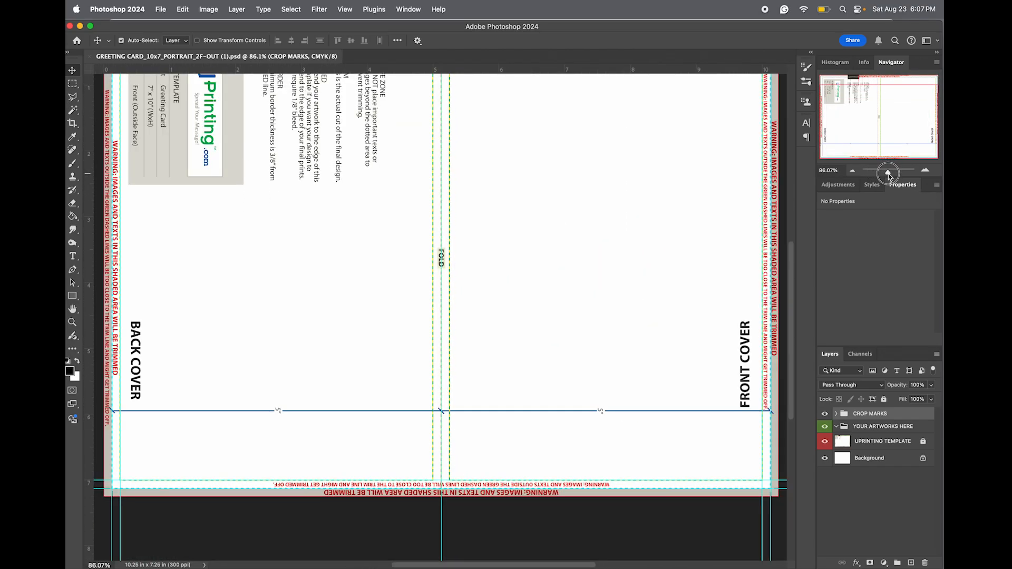
drag(879, 115, 867, 102)
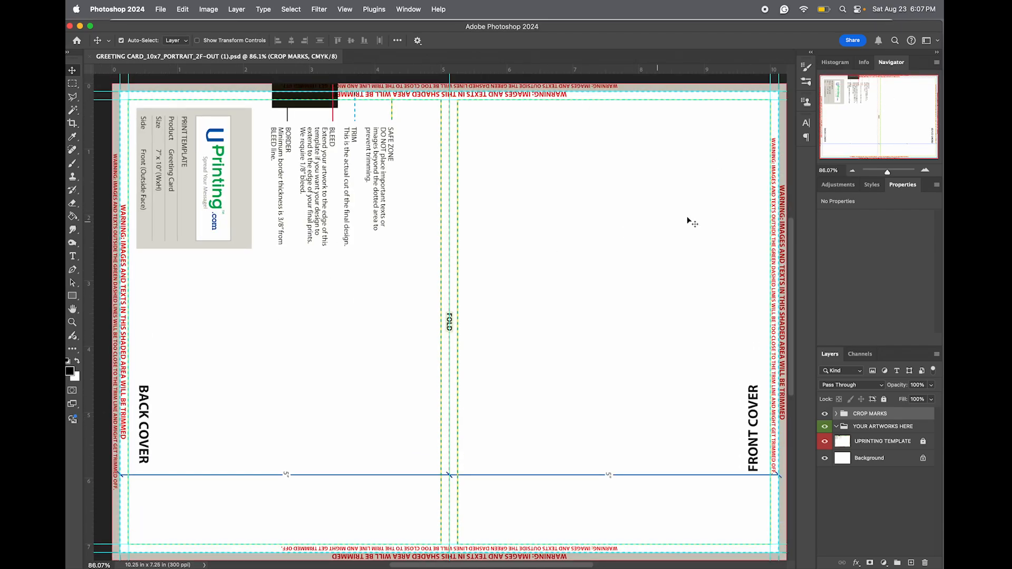
click(888, 174)
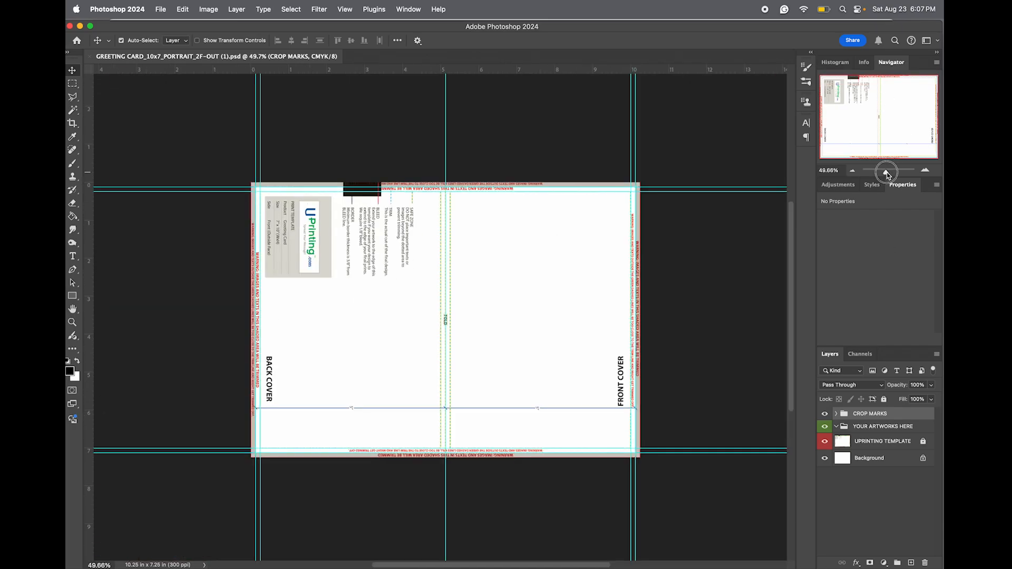
drag(887, 174, 889, 174)
Place the final cat artwork file from Finder into the template, position it over the front cover from the fold outward, and commit it.
mouse_move(938, 79)
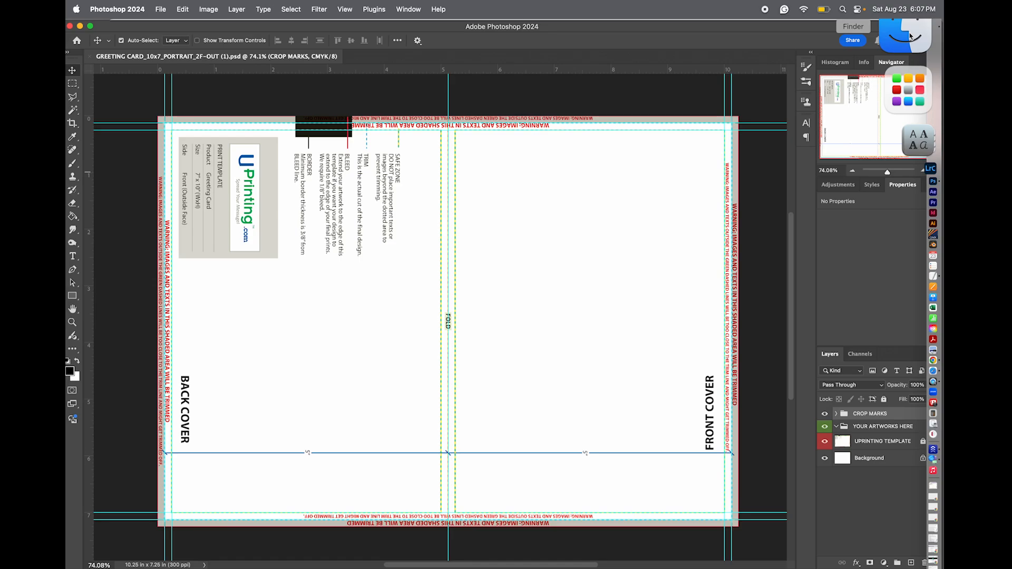
click(910, 36)
drag(218, 251, 564, 252)
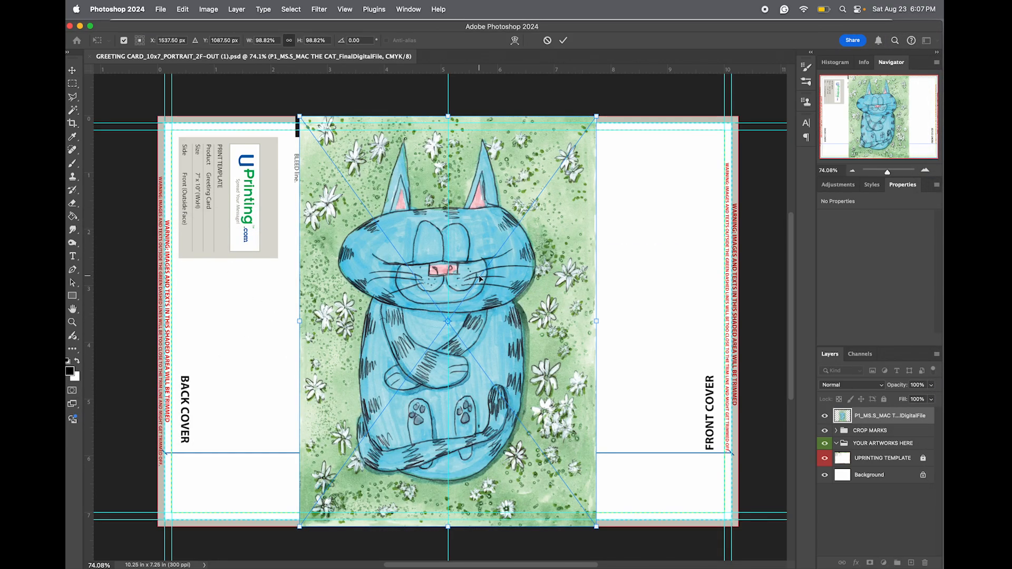
drag(501, 296, 653, 292)
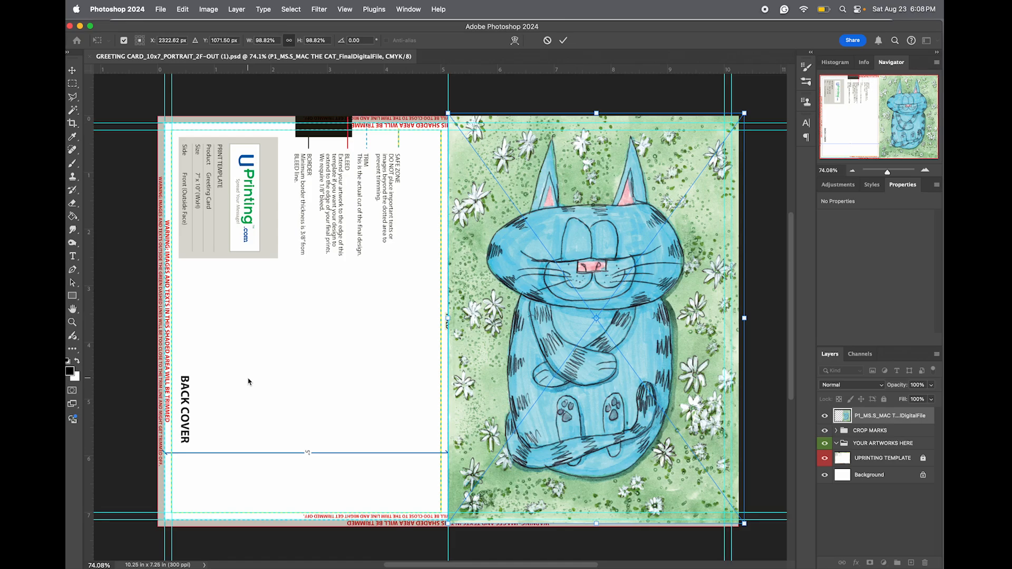
key(Return)
Draw a rectangle shape about 10.66 by 7.62 in covering the whole canvas and fill it with dark gray 272626.
key(u)
drag(147, 102, 751, 534)
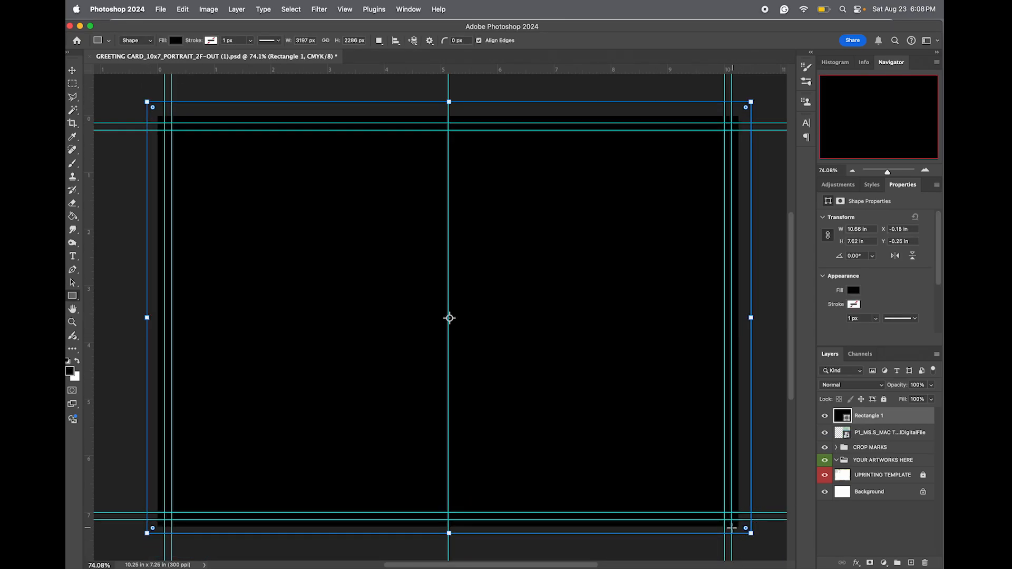
double_click(843, 416)
click(757, 302)
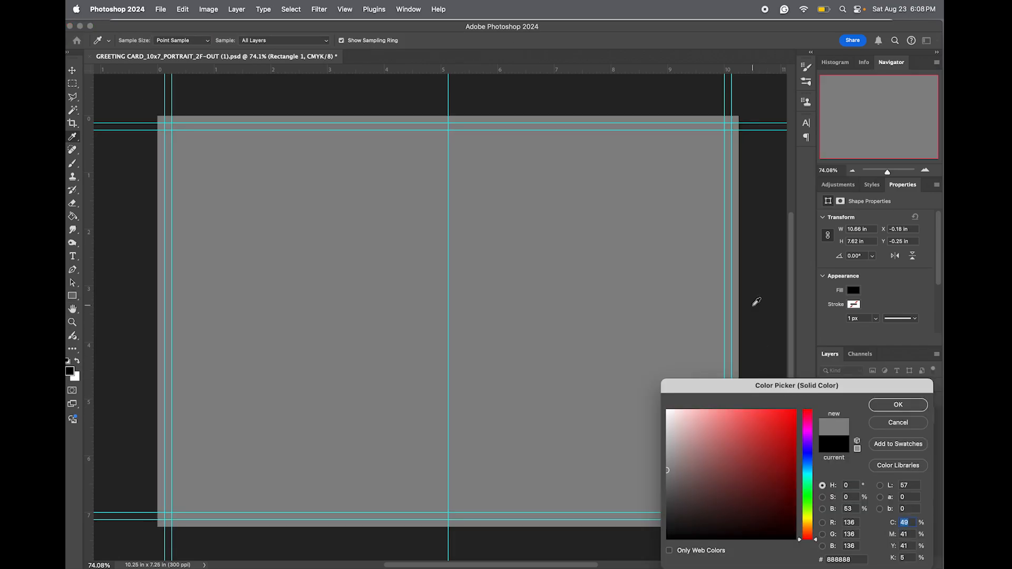
drag(673, 486, 666, 521)
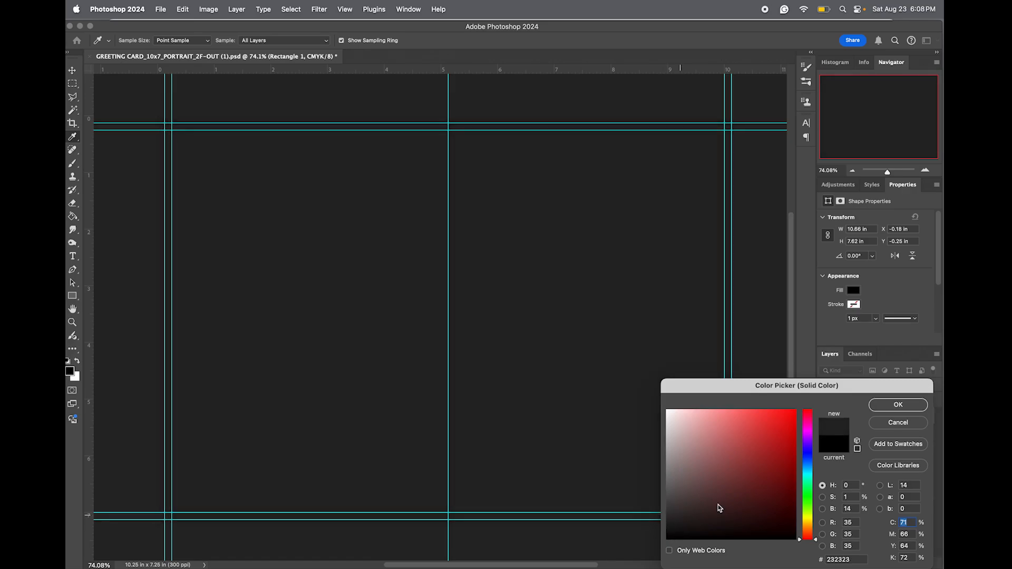
click(886, 406)
Mask the dark rectangle inside the outer trim guides so it covers only the trimmed-off border, and stack it above the cat artwork.
drag(878, 425, 879, 442)
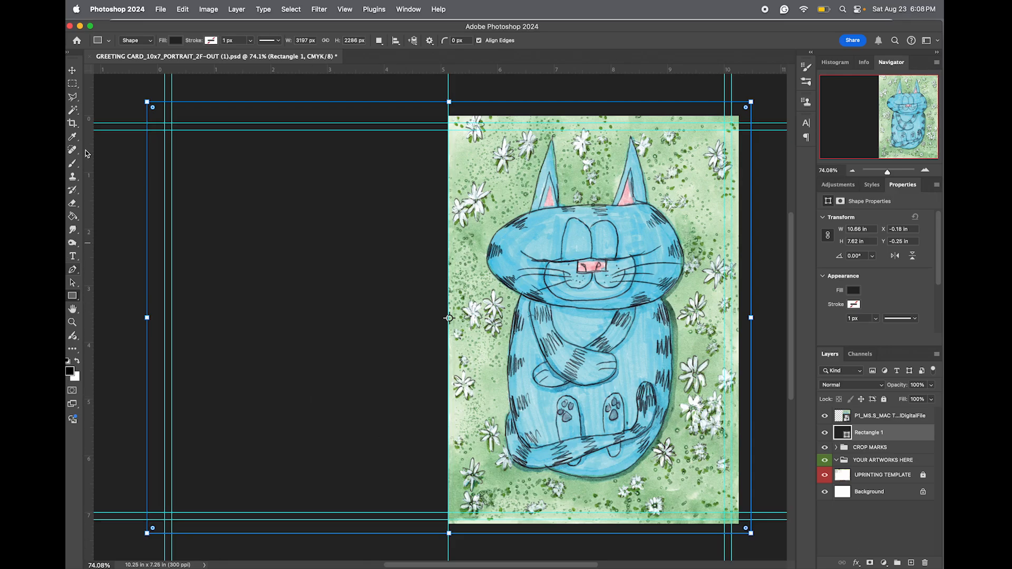
click(73, 84)
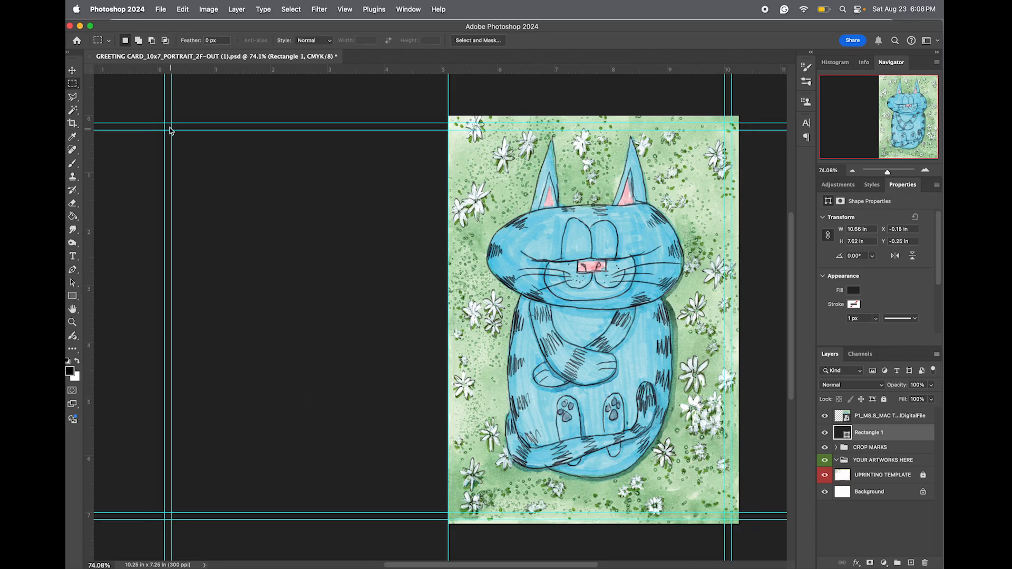
drag(165, 123, 733, 522)
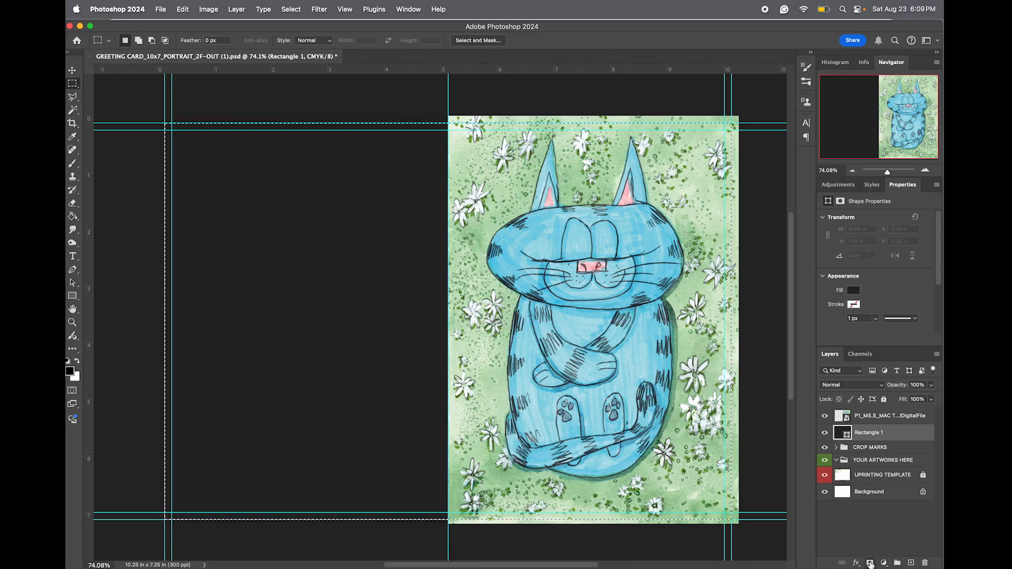
click(871, 564)
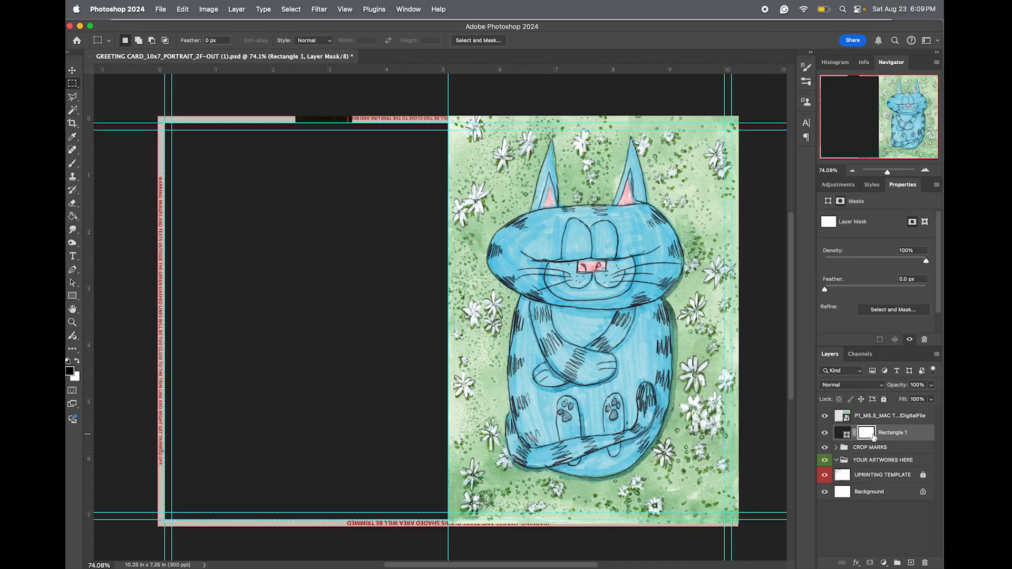
key(super+i)
drag(875, 440, 895, 407)
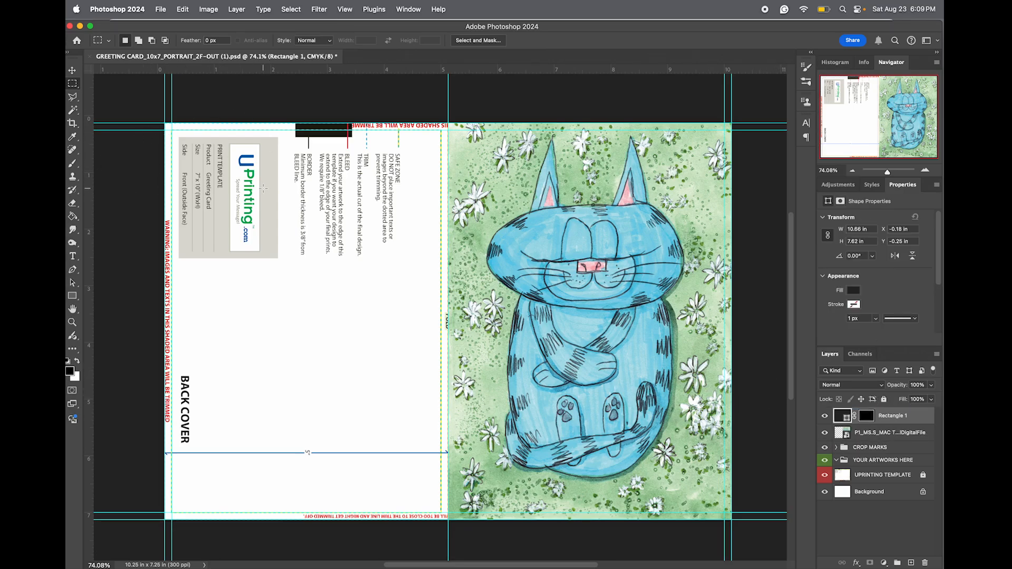
Hide the guides and draw a dark rectangle about 5.78 by 8.5 in over the back cover up to the fold.
key(super+semicolon)
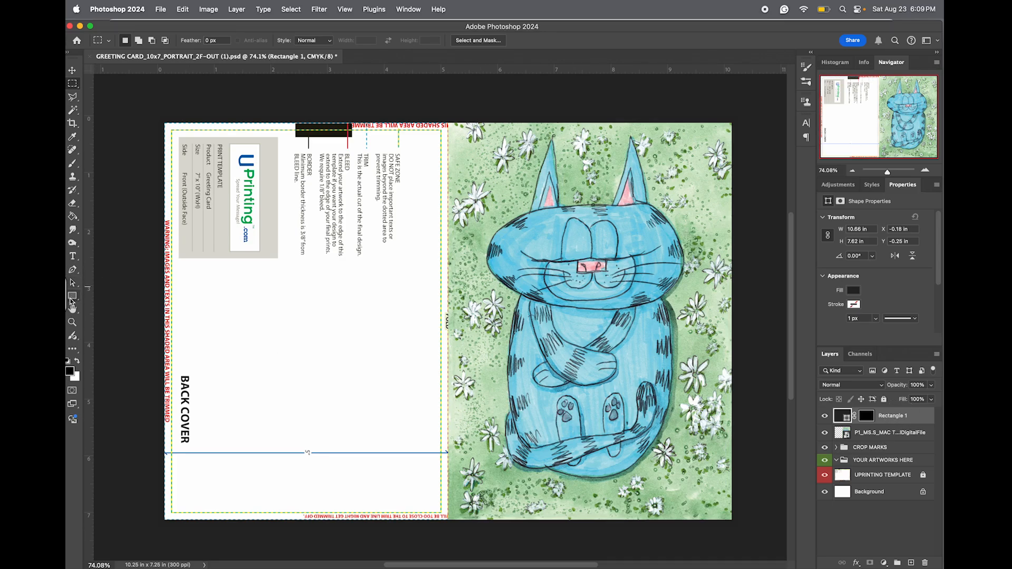
click(72, 295)
drag(120, 89, 448, 554)
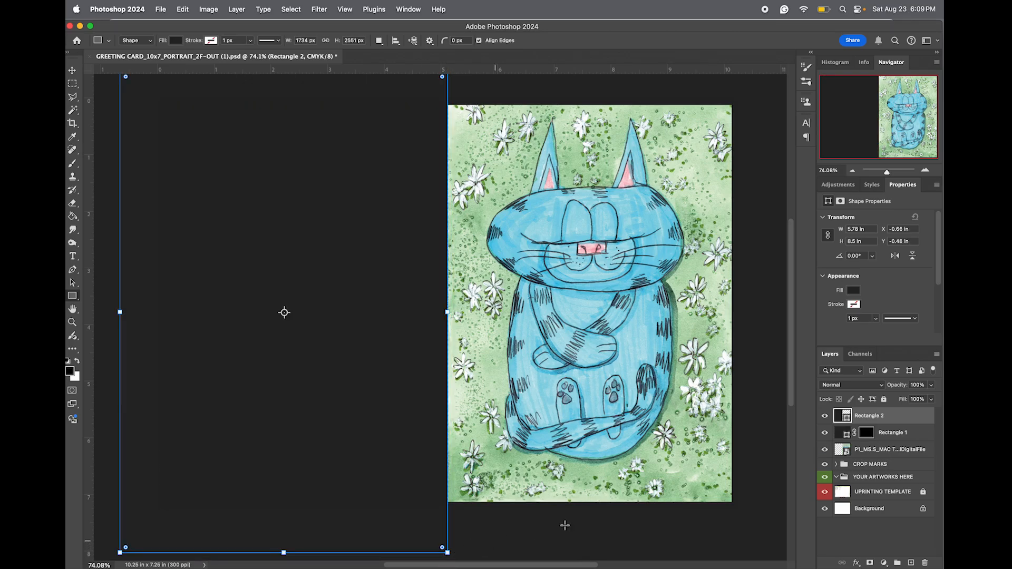
Nudge the cat artwork within the front cover to X 5.12 in and Y -0.03 in.
click(890, 451)
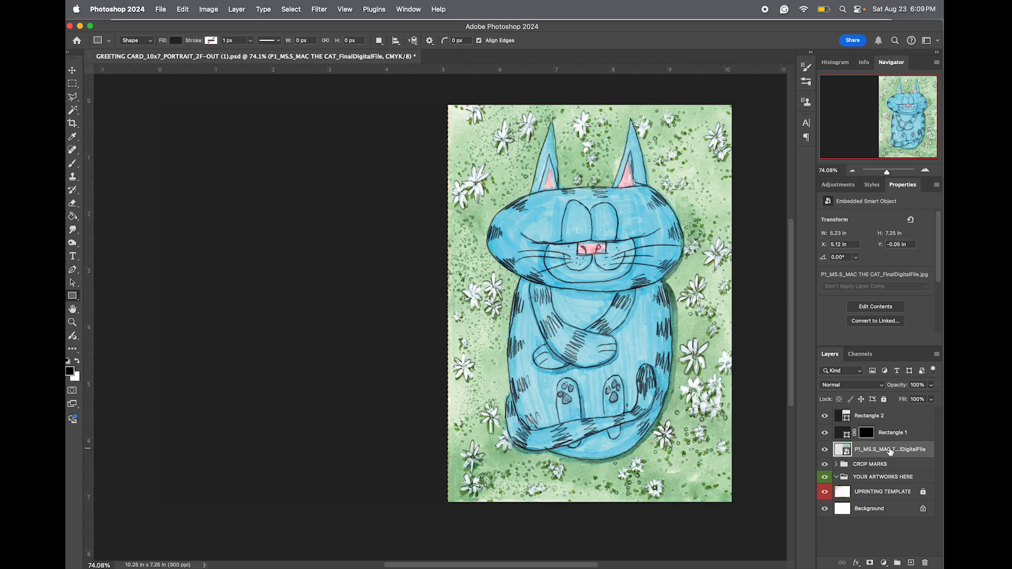
key(v)
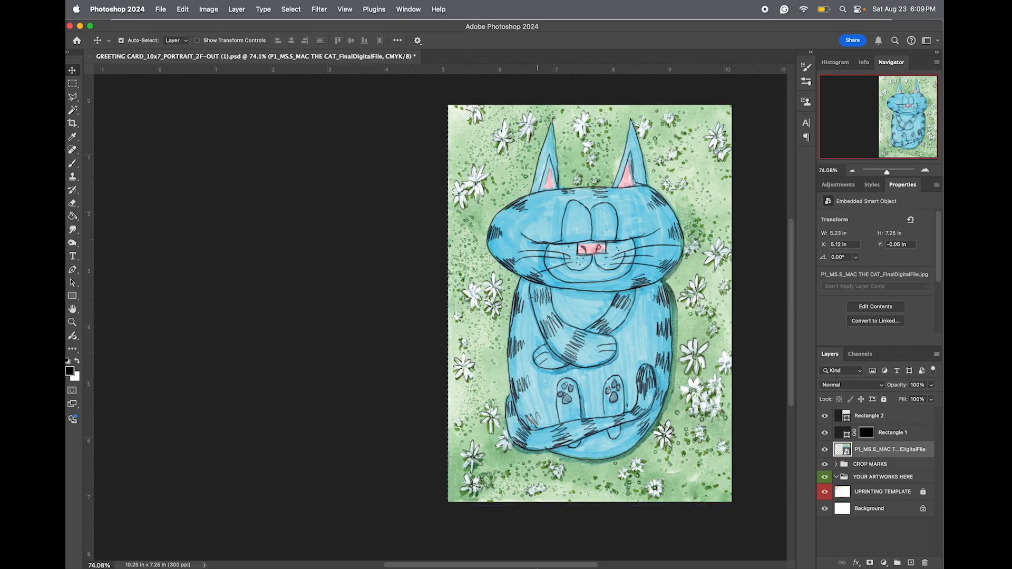
key(Left)
key(Left)
key(Left)
key(Left)
key(Left)
key(Left)
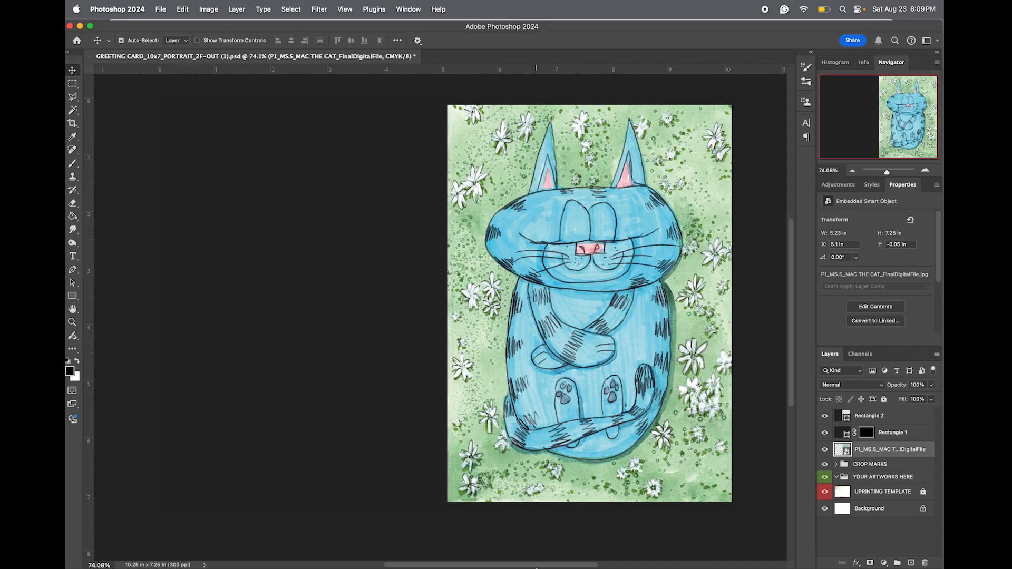
key(Right)
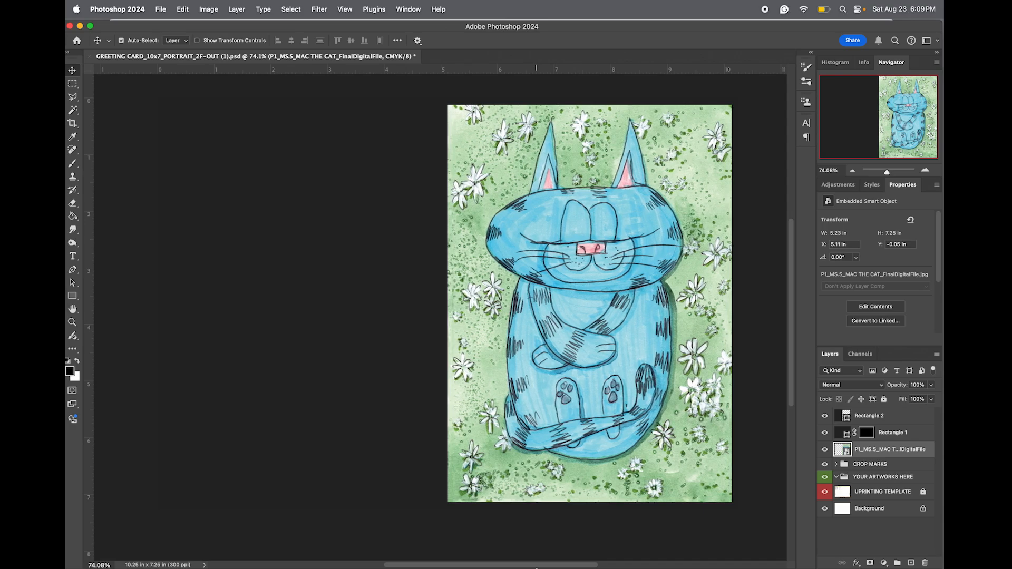
key(Right)
key(Right)
key(Down)
key(Down)
key(Down)
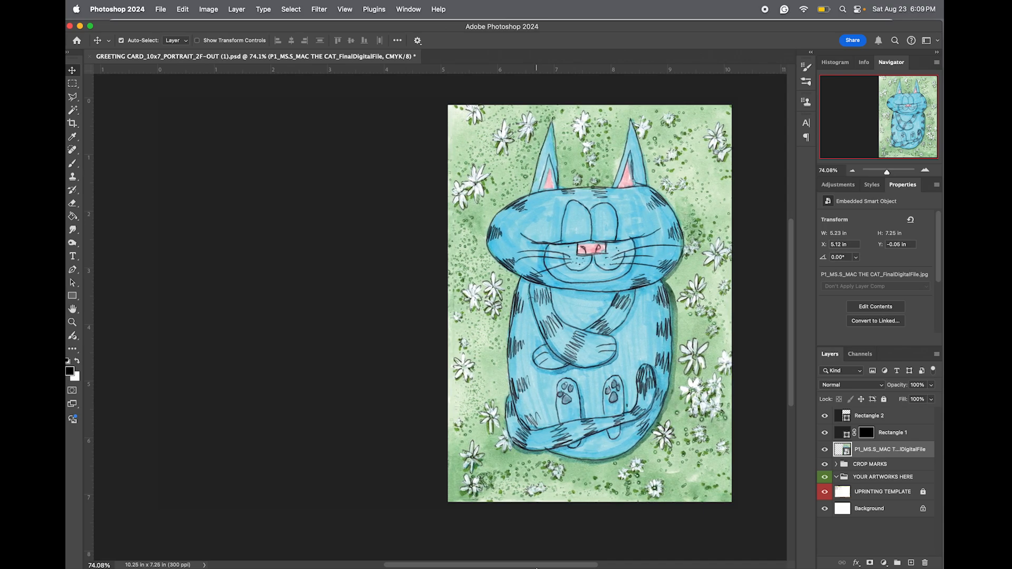
key(Down)
key(Down)
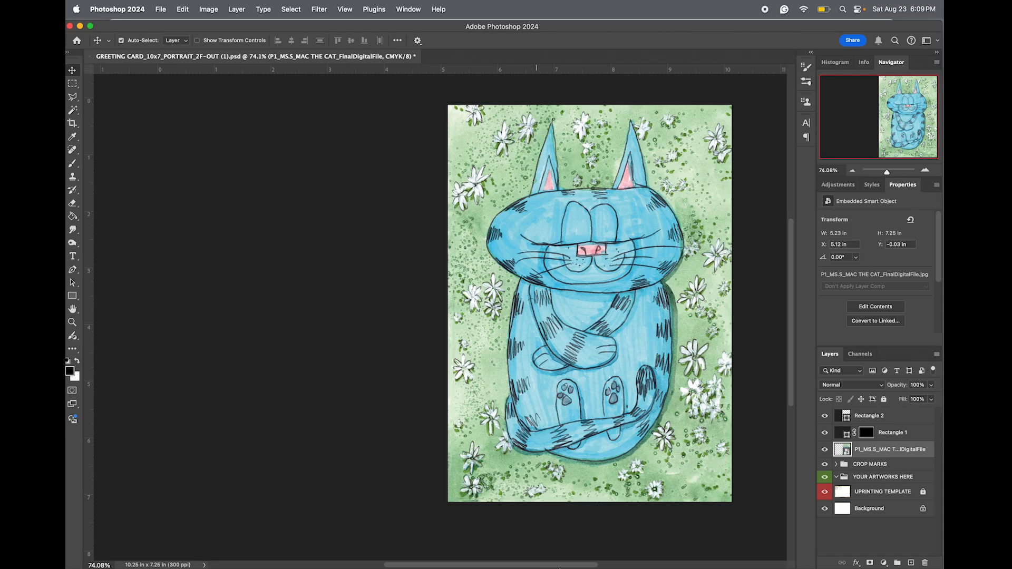
Hide the Rectangle 1 and Rectangle 2 layers that cover the trim border and the back cover.
click(827, 436)
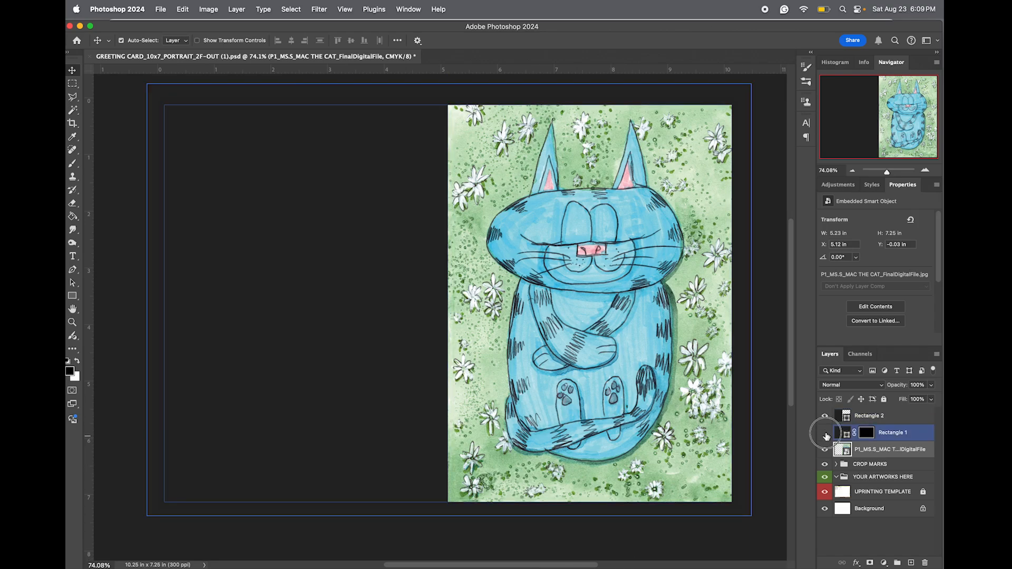
click(825, 433)
click(825, 416)
click(563, 485)
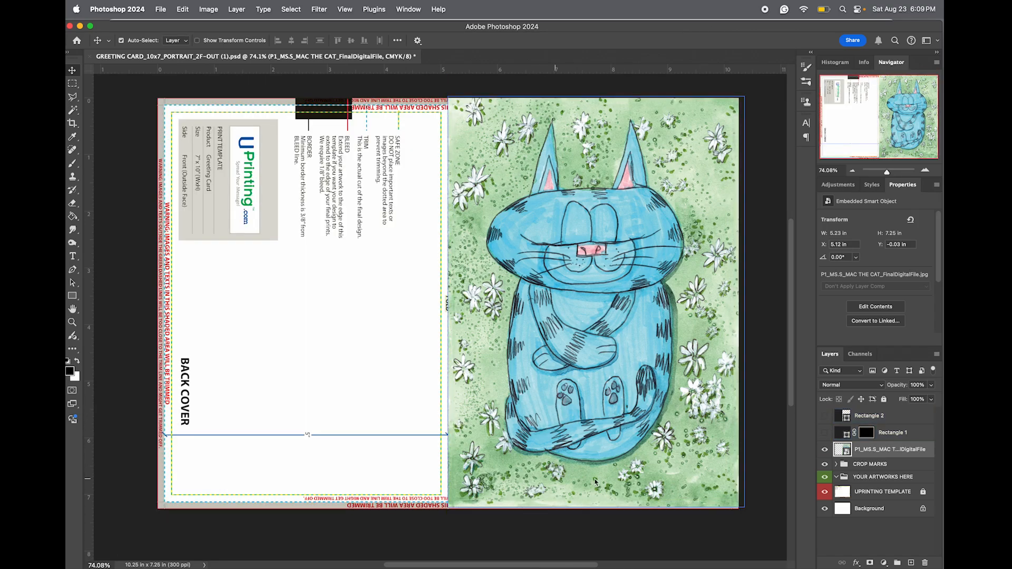
Move the cat artwork layer beneath the CROP MARKS group, directly under YOUR ARTWORKS HERE.
drag(875, 452, 870, 485)
click(875, 461)
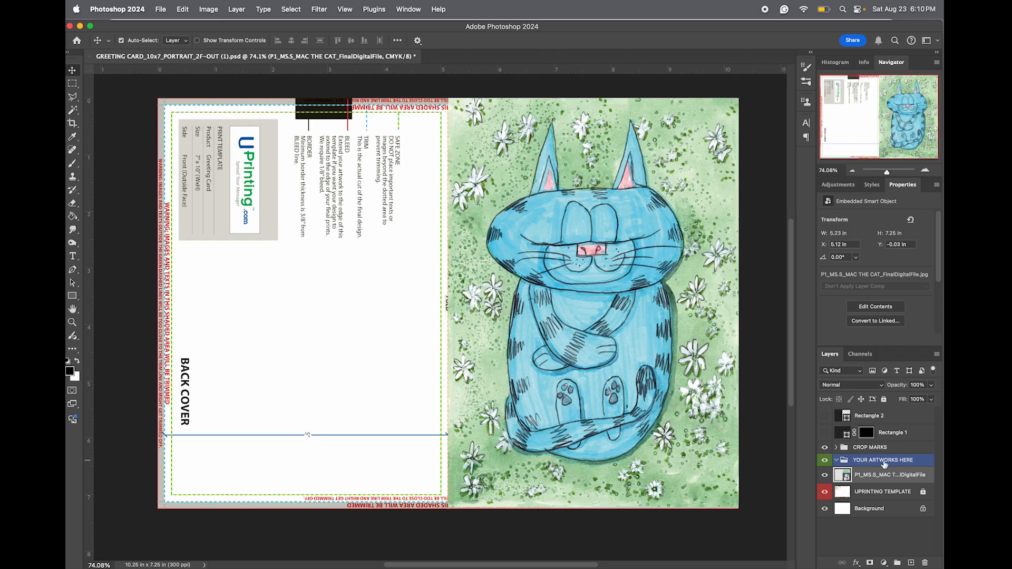
click(886, 476)
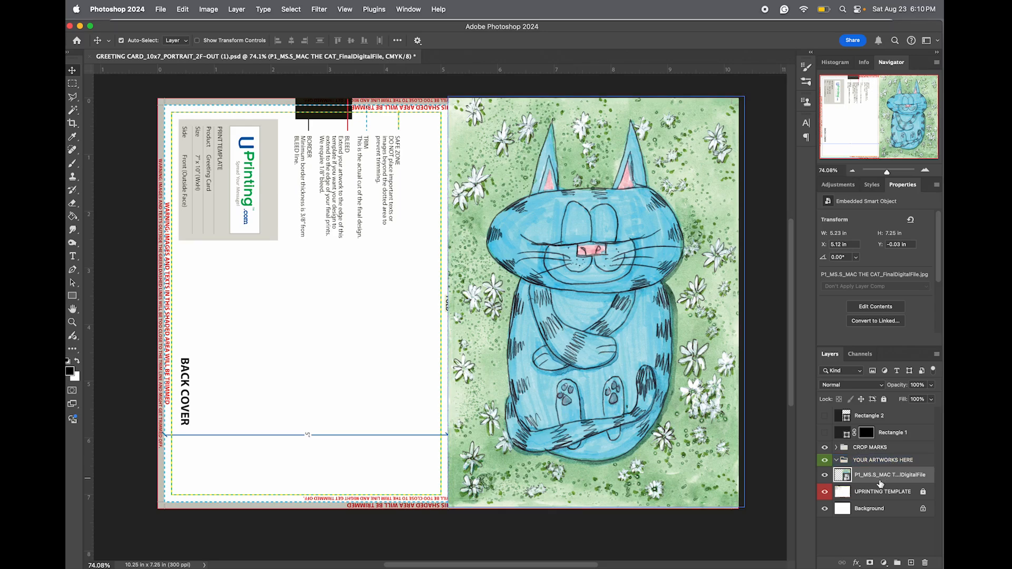
click(864, 460)
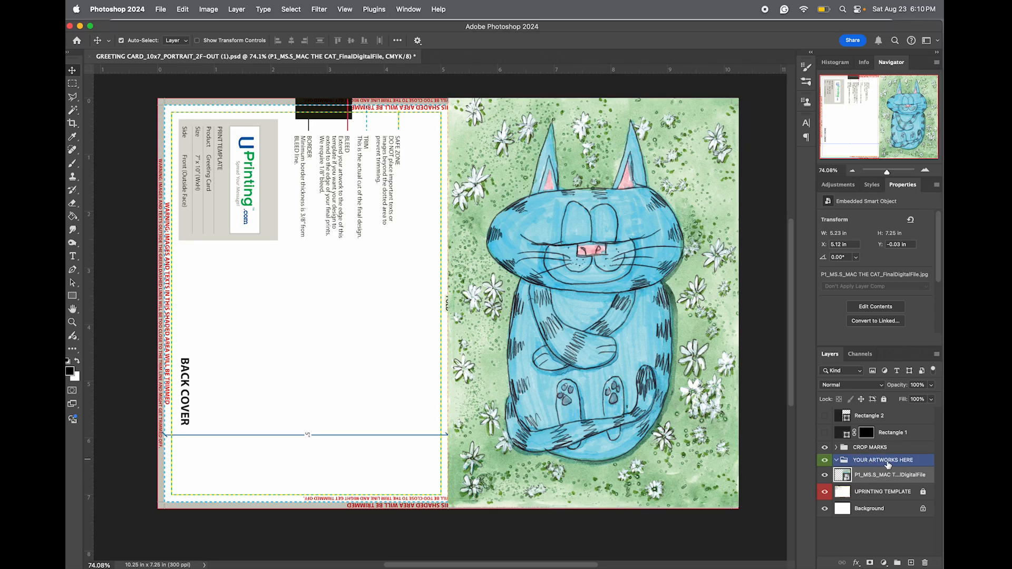
Inspect the crop marks at the artwork's outer corner up close, toggling the CROP MARKS group's visibility.
click(874, 448)
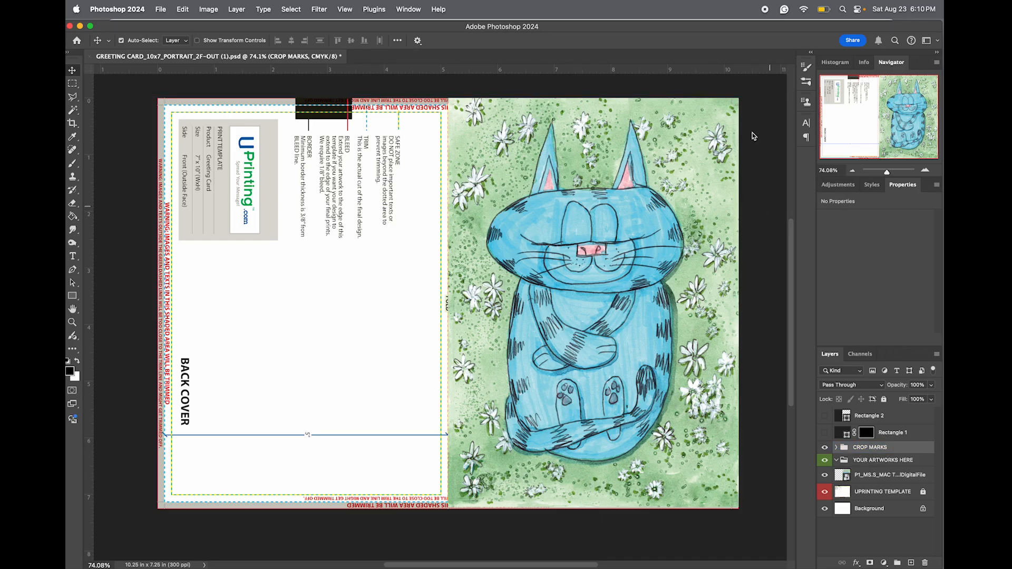
drag(884, 174, 928, 141)
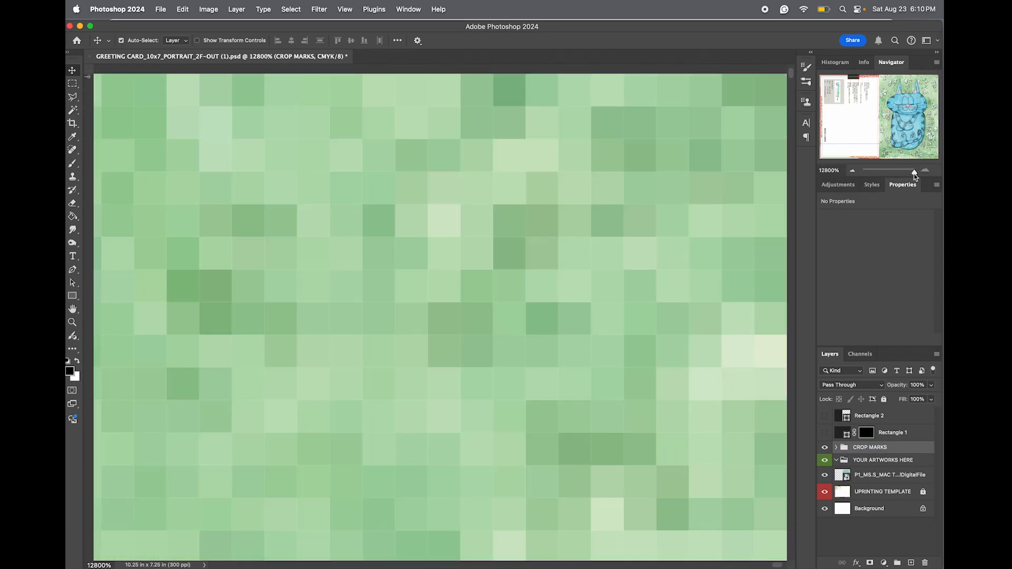
drag(915, 176, 897, 177)
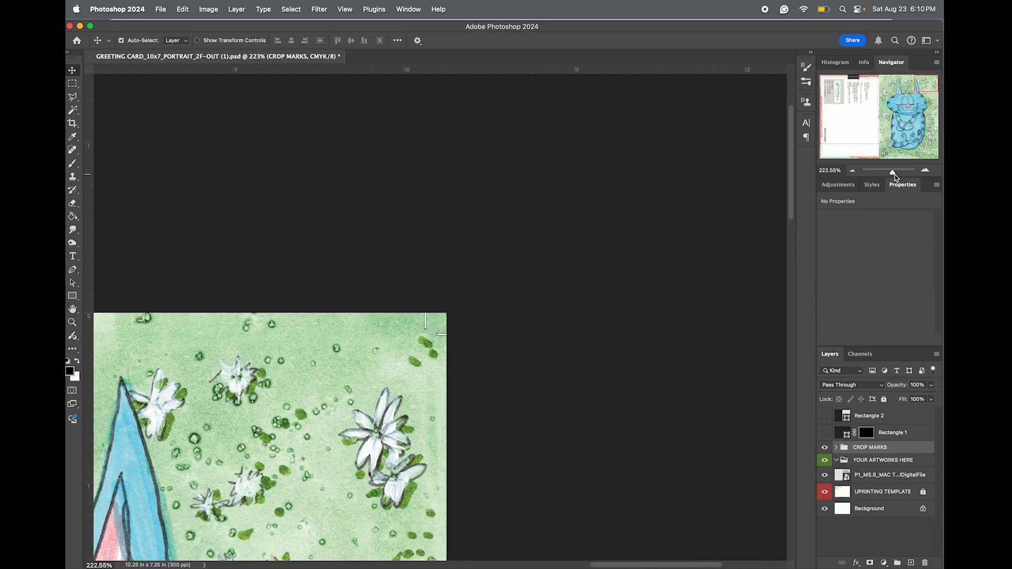
click(825, 447)
click(824, 447)
drag(893, 174, 886, 174)
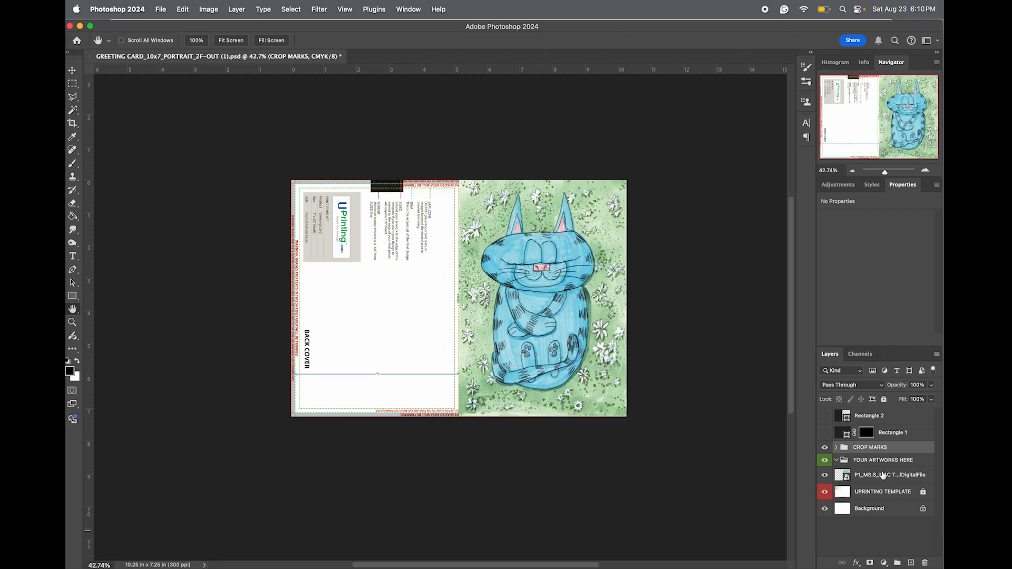
Show the guides and draw a 6.4 by 10.15 in rectangle over the back cover up to the fold, directly above the cat artwork layer.
click(879, 477)
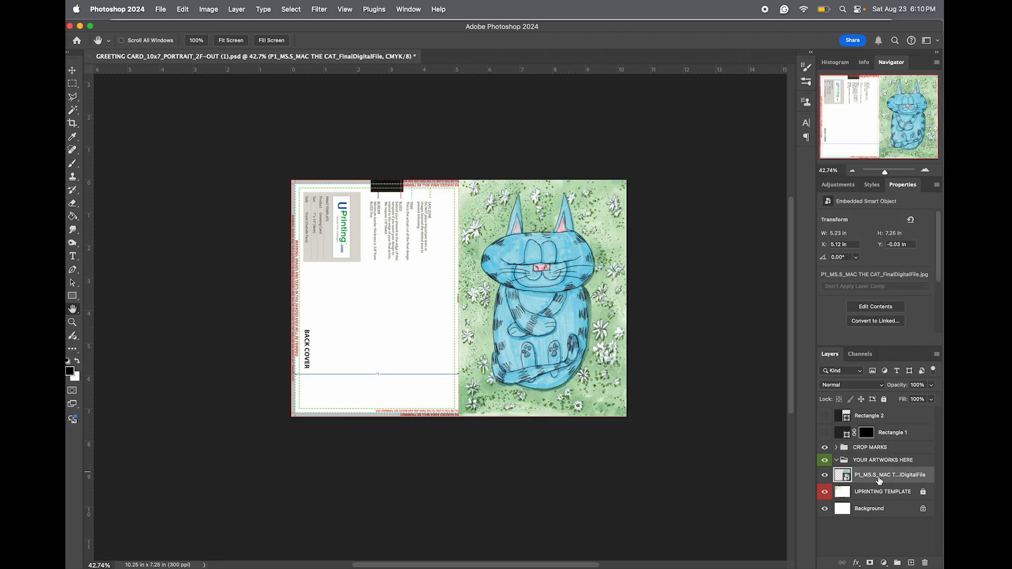
key(super+semicolon)
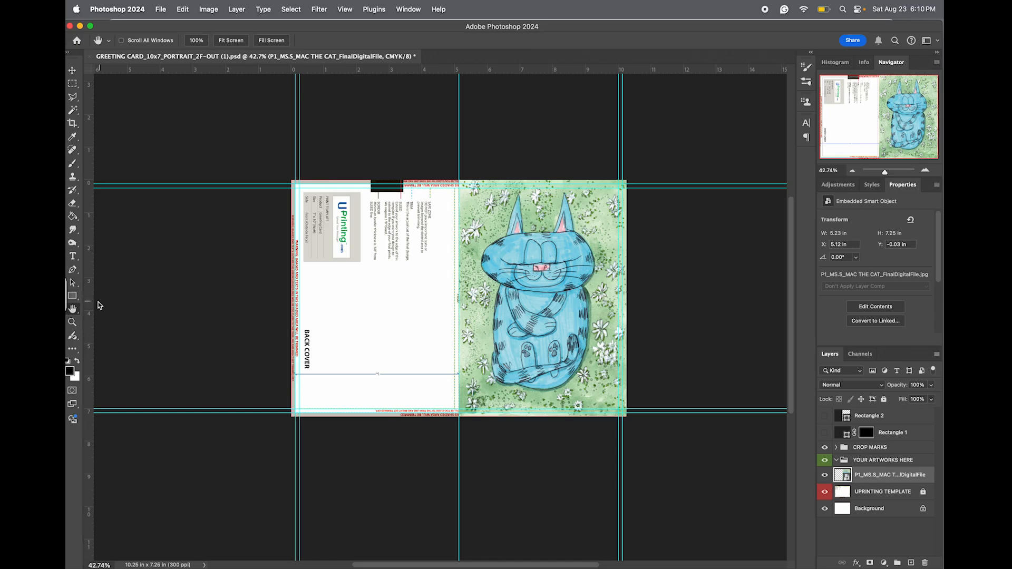
click(72, 296)
drag(152, 127, 459, 460)
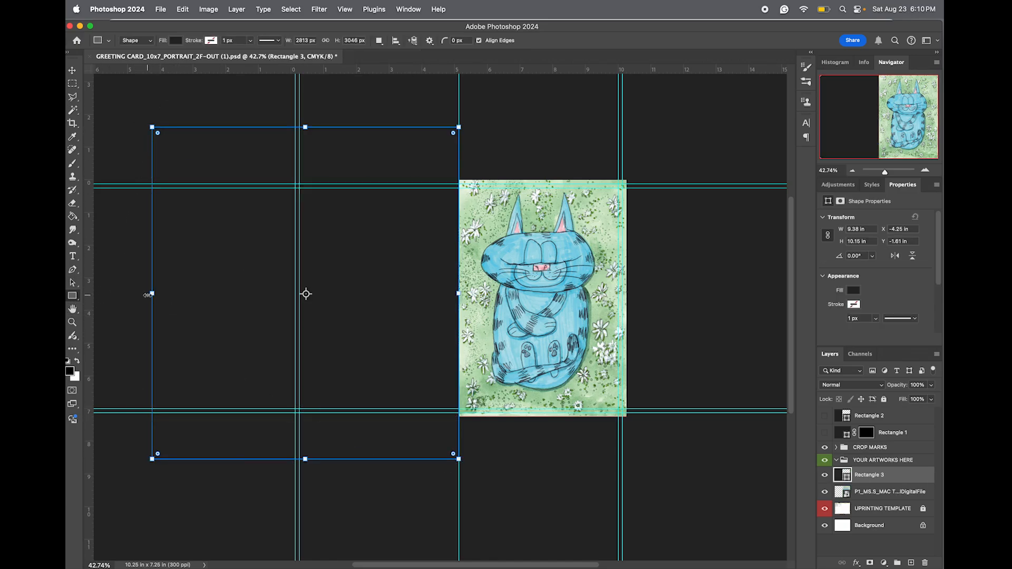
drag(152, 294, 250, 317)
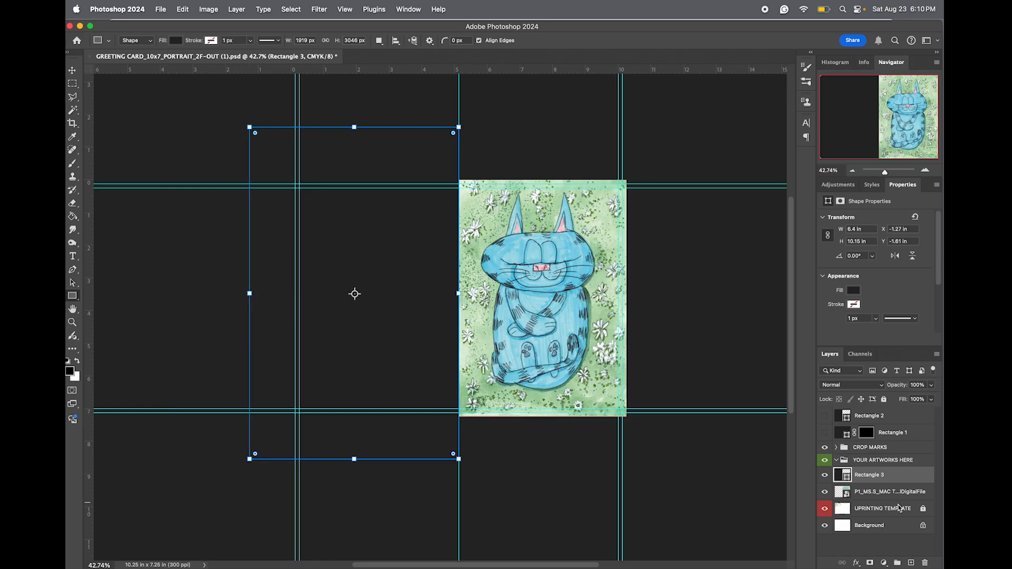
Try blue and green samples from the illustration as the back cover rectangle's fill, settling on the nose pink f6bcc3.
double_click(845, 476)
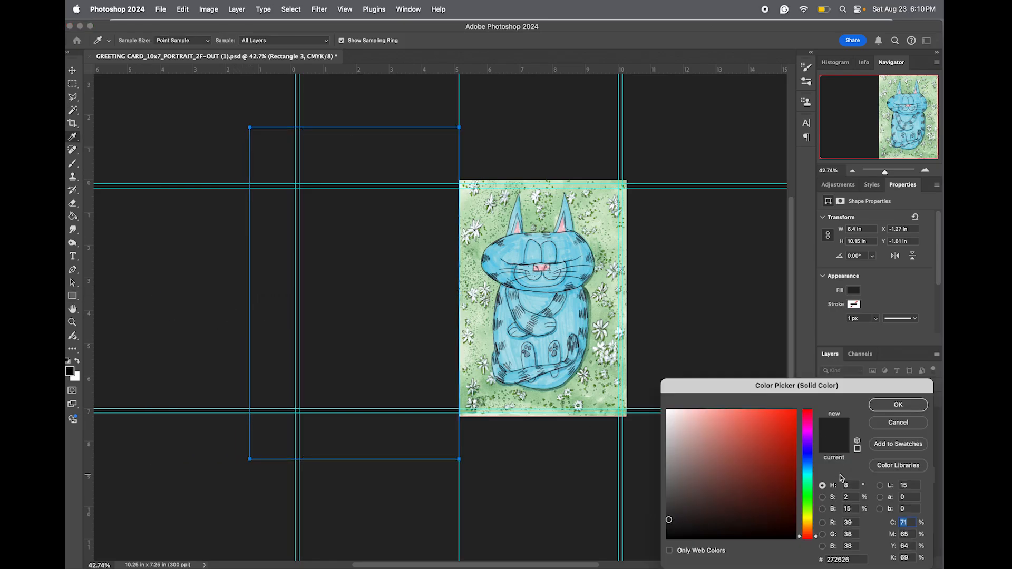
click(569, 319)
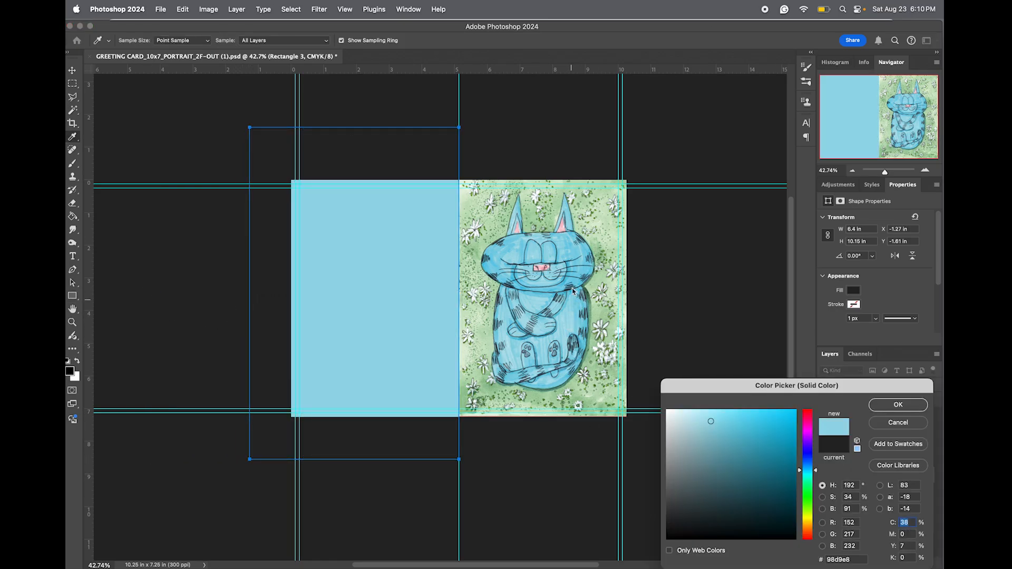
click(577, 241)
click(512, 238)
click(474, 249)
click(476, 212)
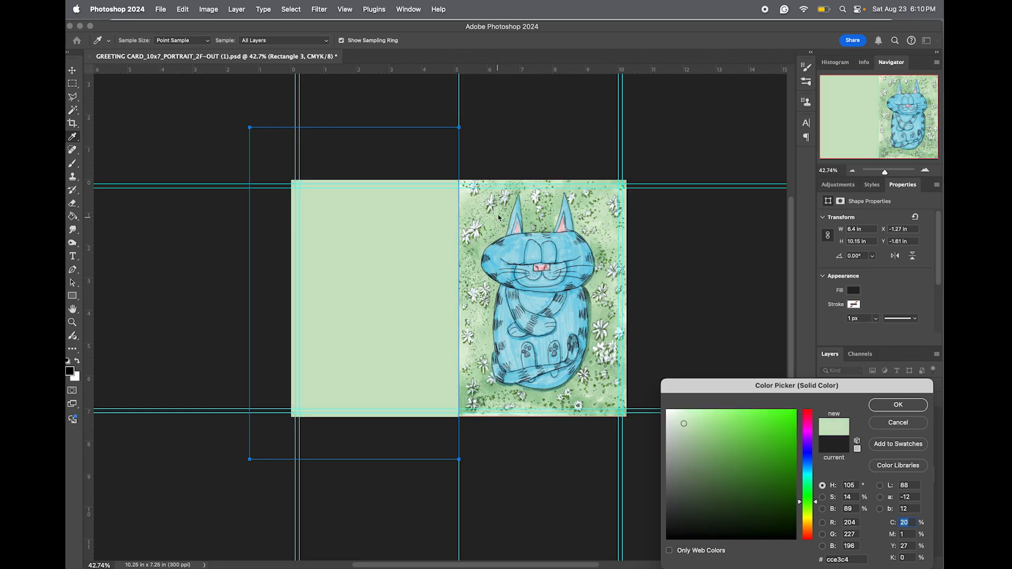
click(498, 204)
click(480, 301)
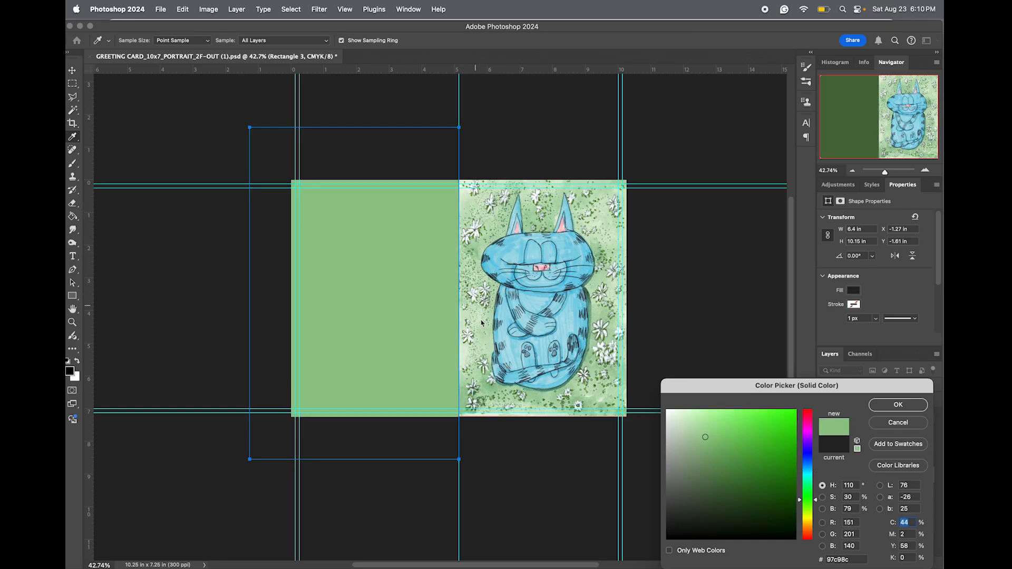
click(526, 399)
click(602, 336)
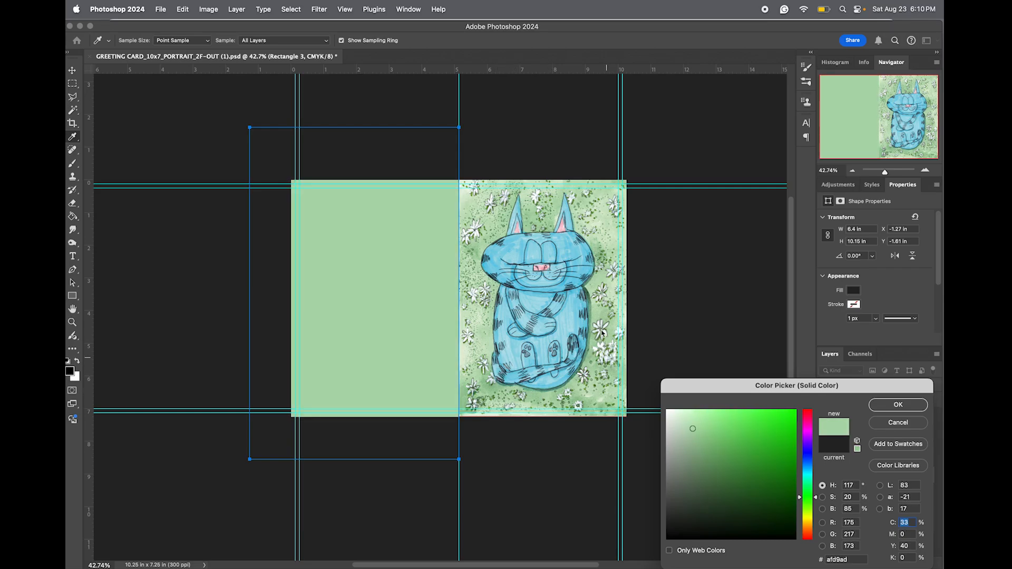
click(546, 261)
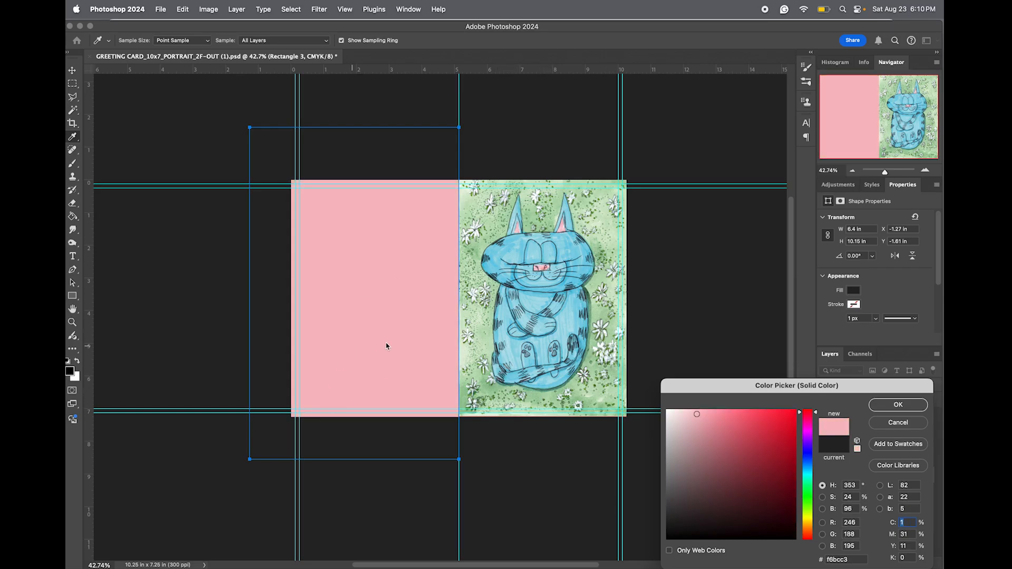
click(899, 407)
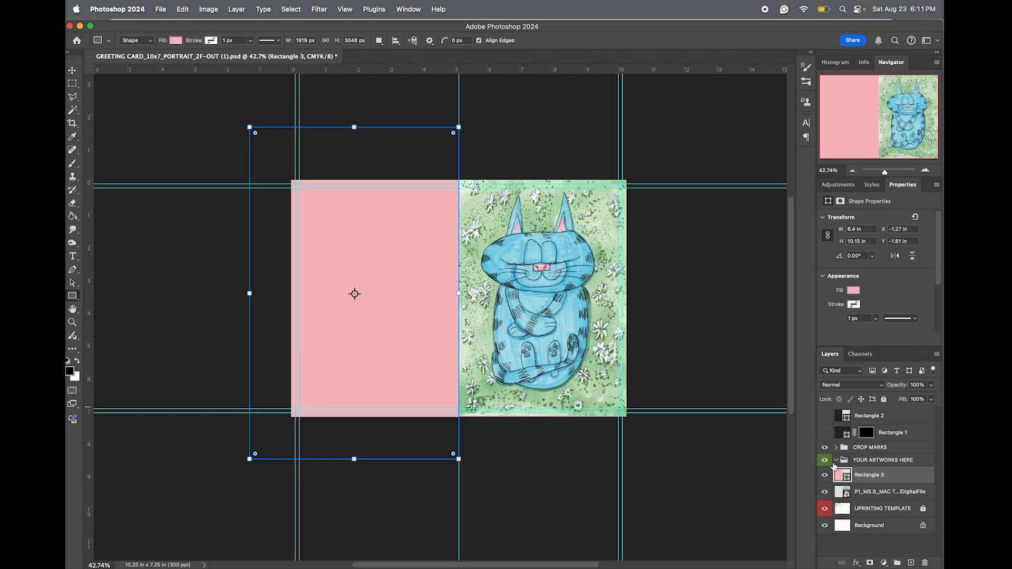
Preview the trimmed card by toggling Rectangle 2, showing the Rectangle 1 border mask and hiding the guides.
click(825, 416)
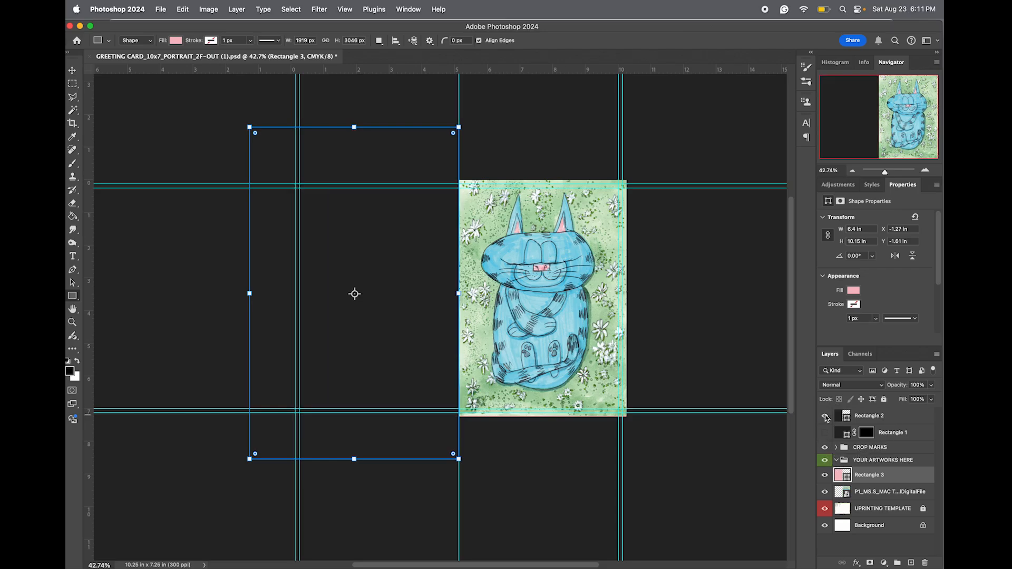
click(826, 416)
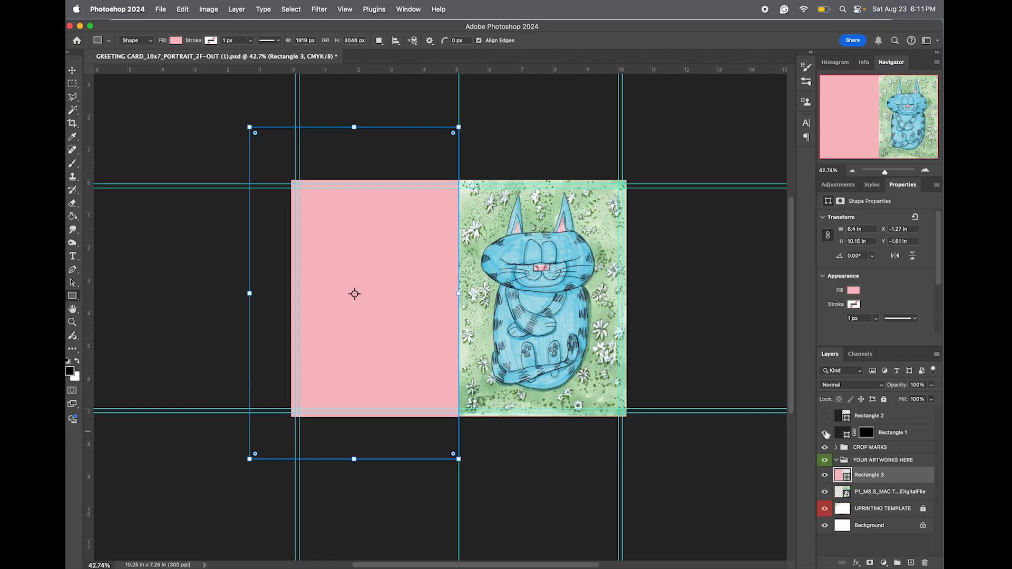
click(826, 433)
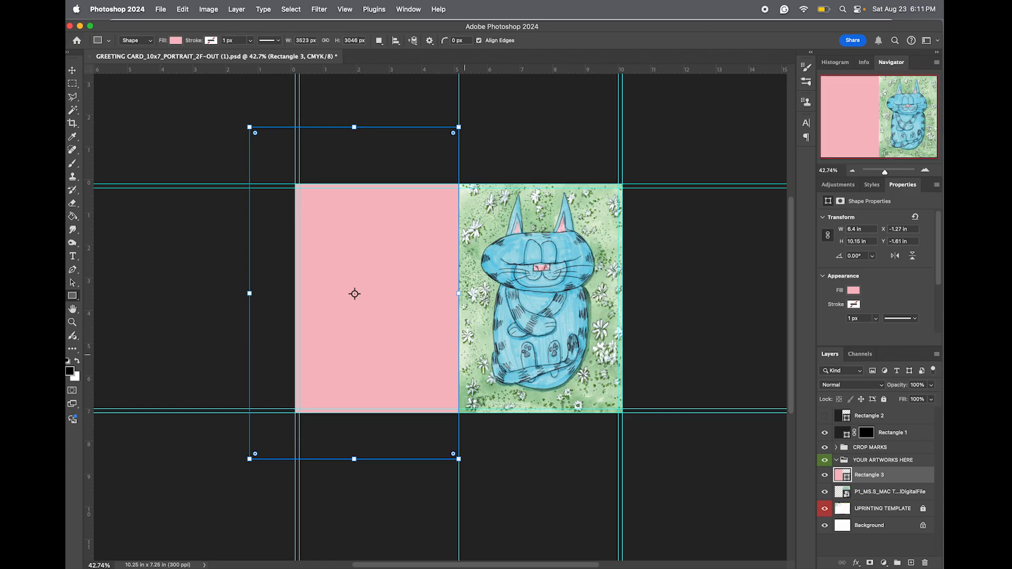
key(super+semicolon)
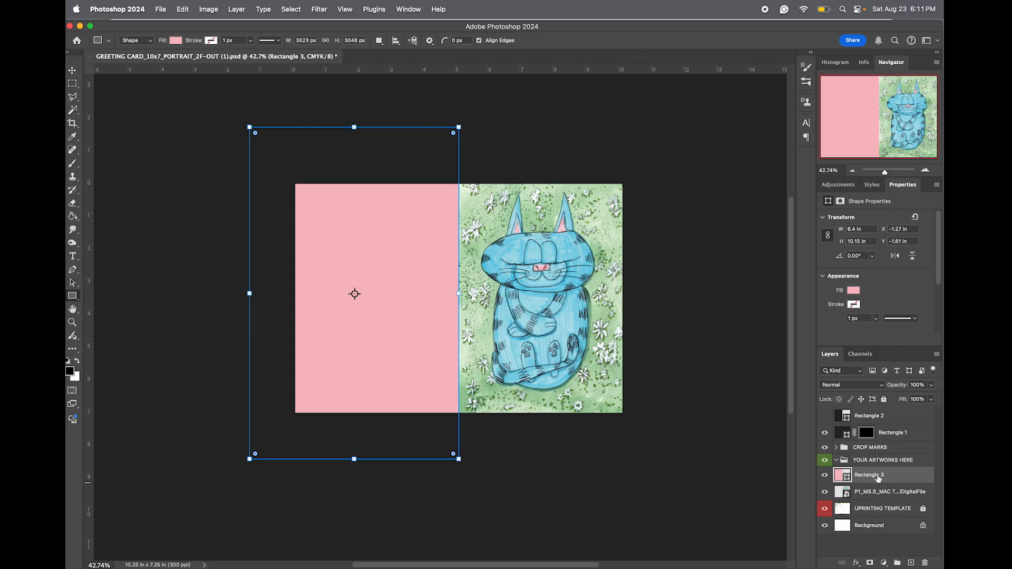
Create a paragraph text box in the YOUR ARTWORKS HERE group, spanning the width of the lower back cover.
click(905, 494)
click(866, 476)
click(876, 460)
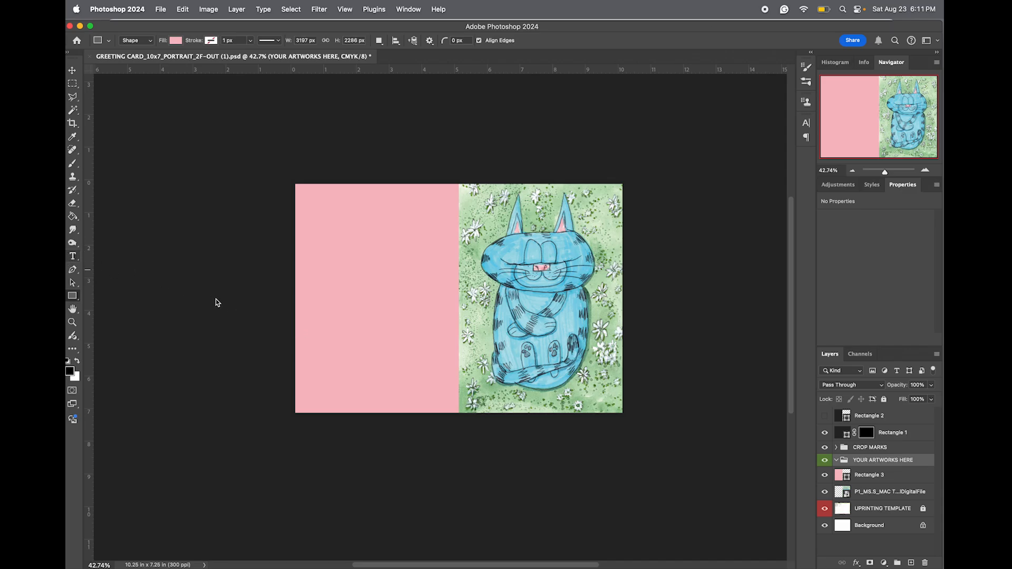
click(73, 257)
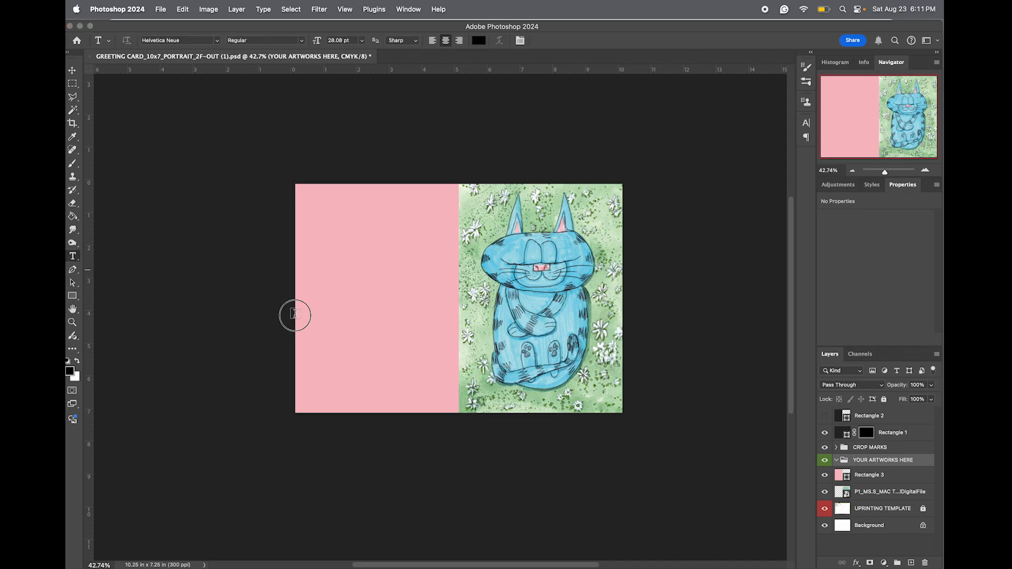
drag(296, 316, 457, 369)
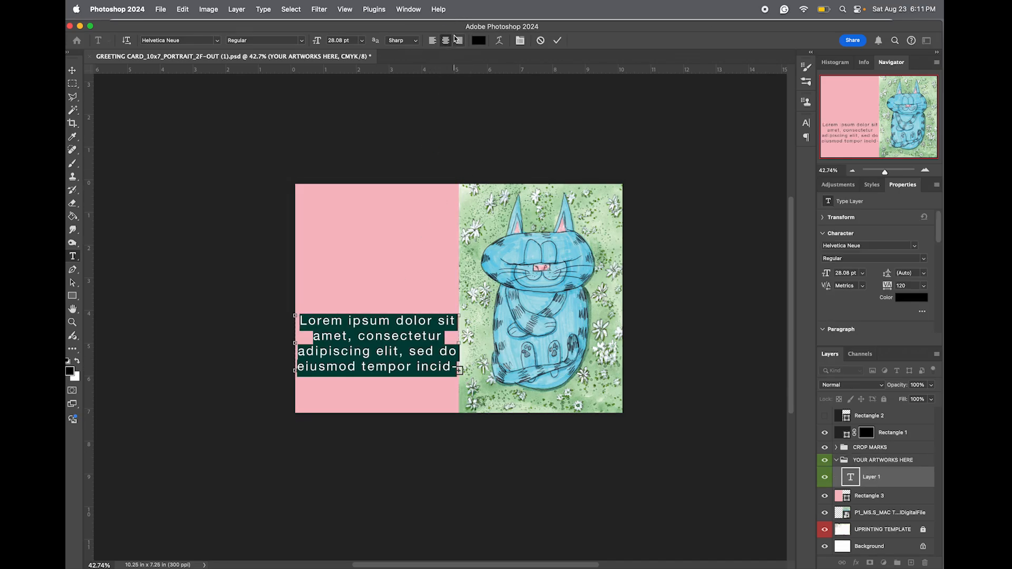
Open the character settings, browse the fonts and set the placeholder text to 10 pt Helvetica Neue Regular.
click(411, 11)
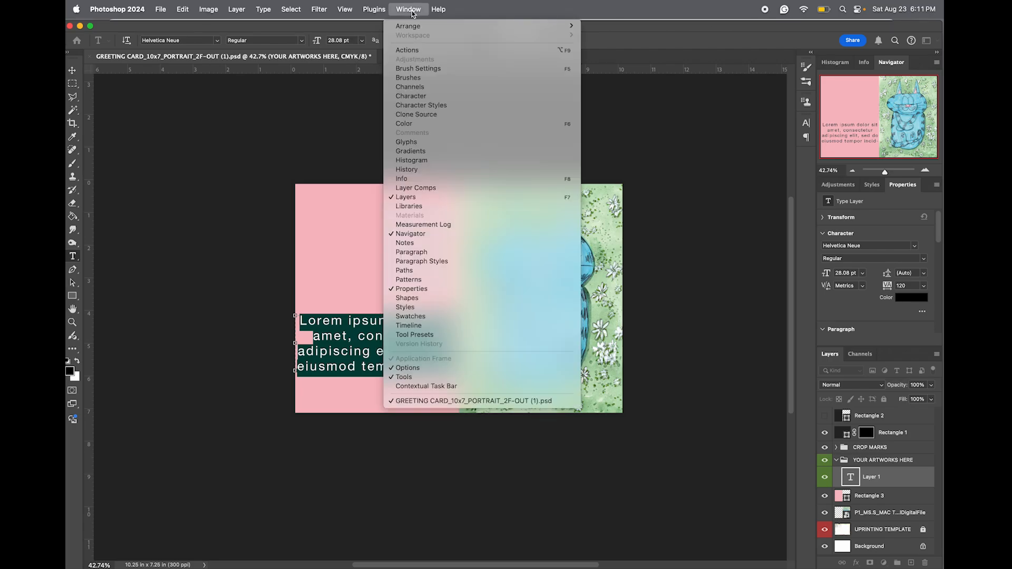
click(413, 97)
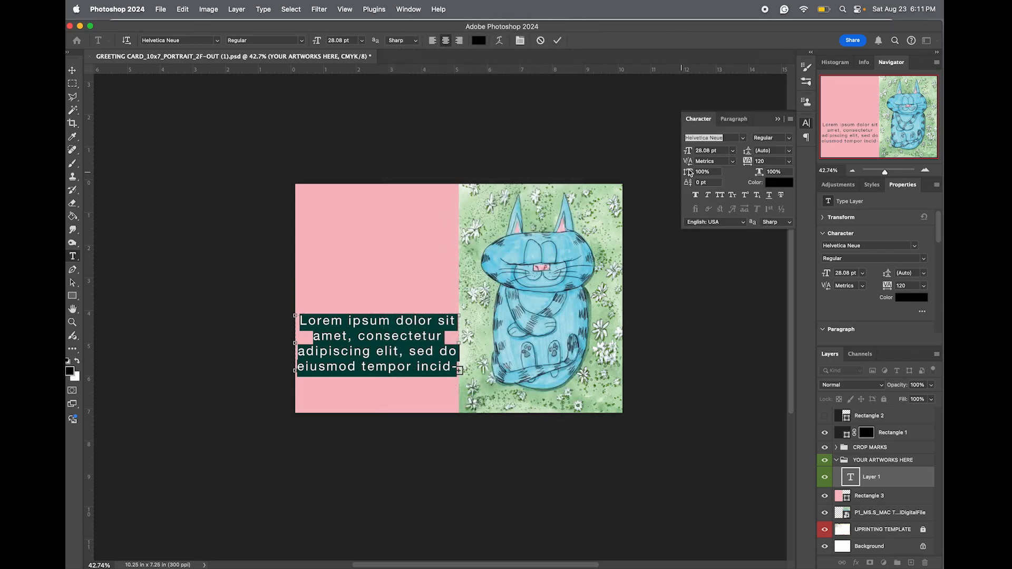
click(744, 139)
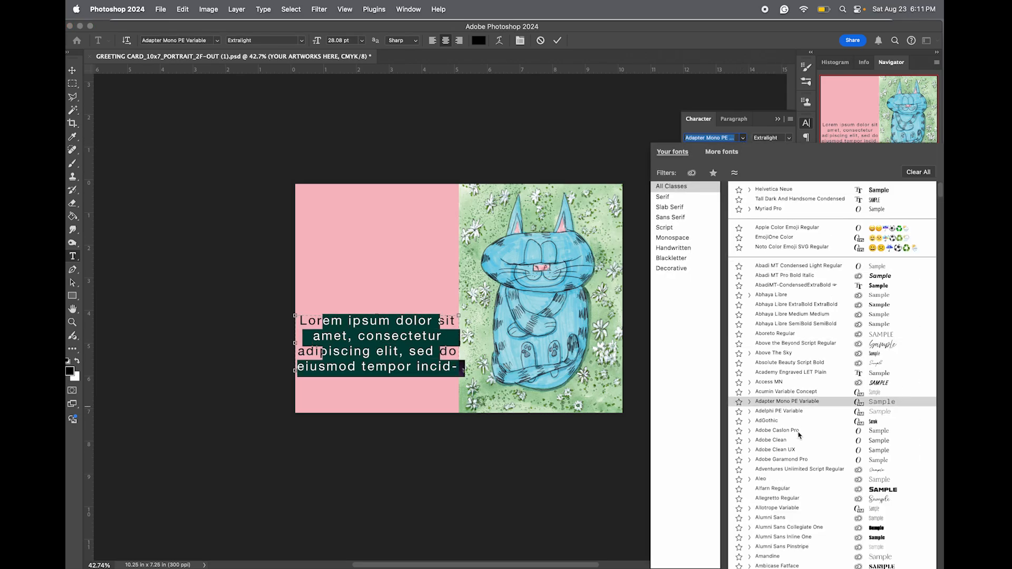
key(Escape)
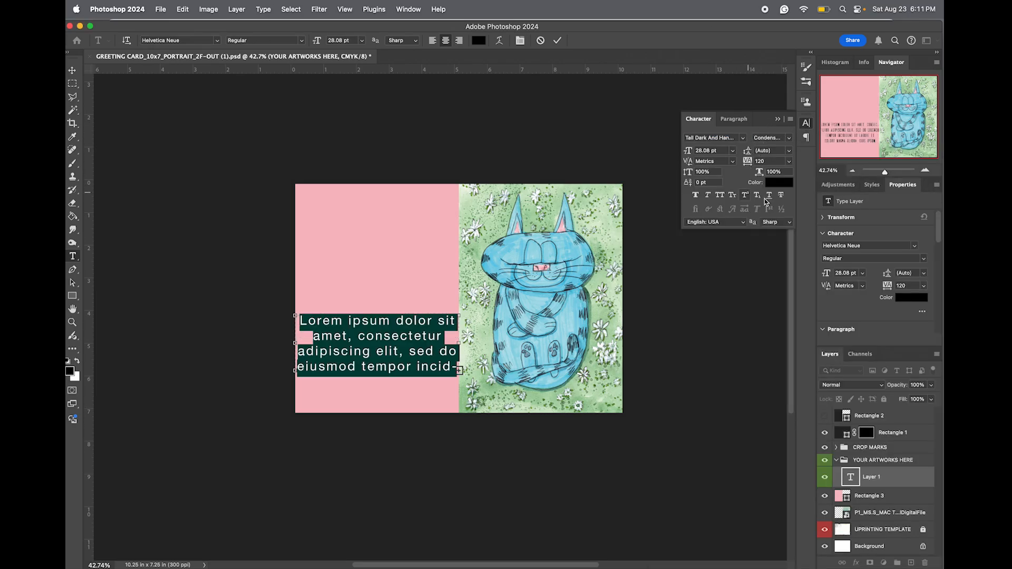
click(704, 151)
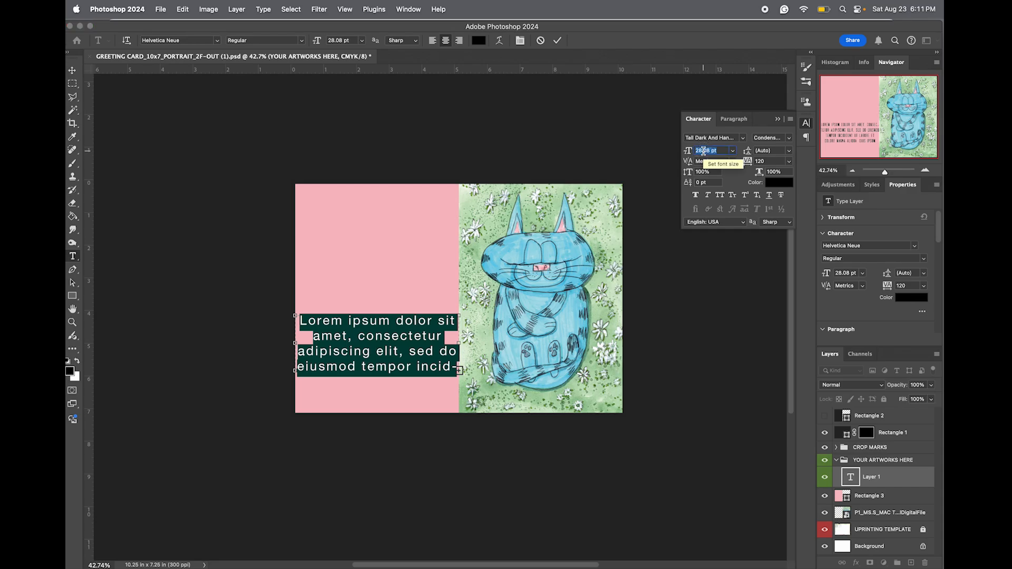
text(10)
key(Return)
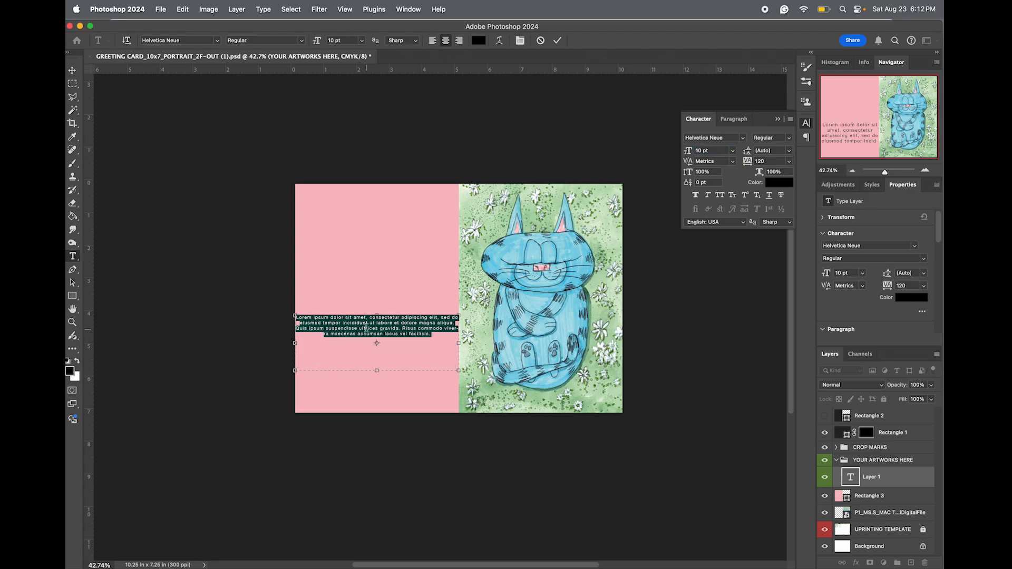
Replace the placeholder text with MAC THE CAT and the artist's full name on a second line.
key(BackSpace)
text(MAC THE CAT)
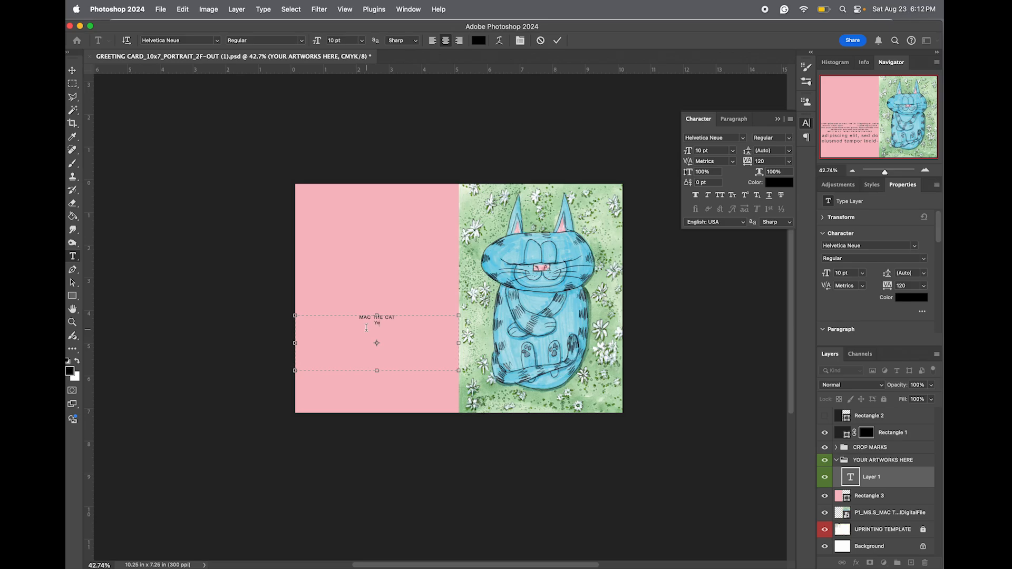
text(ergei)
Move the two-line credit text straight down to near the bottom of the pink back cover.
click(72, 71)
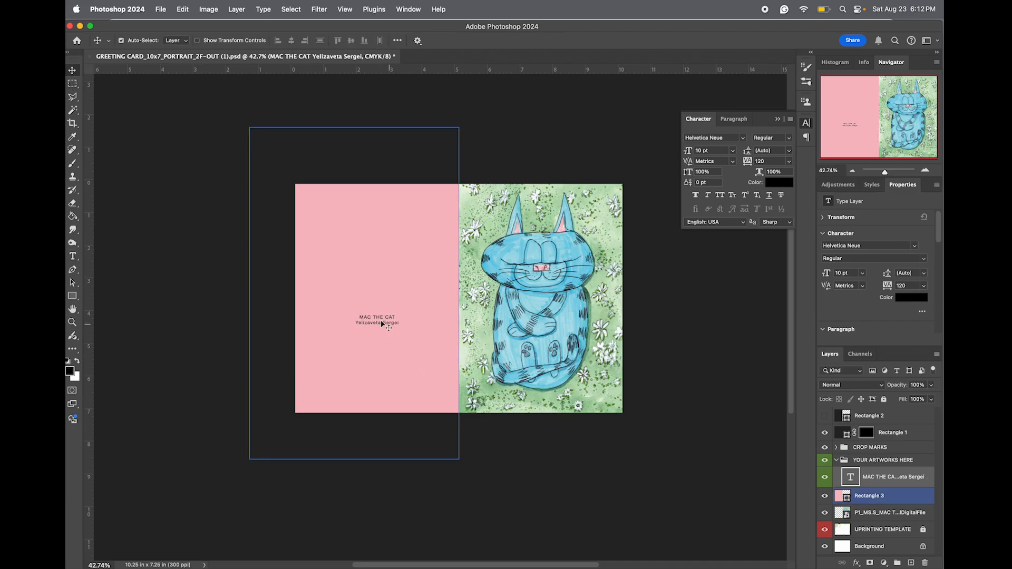
drag(376, 320, 376, 389)
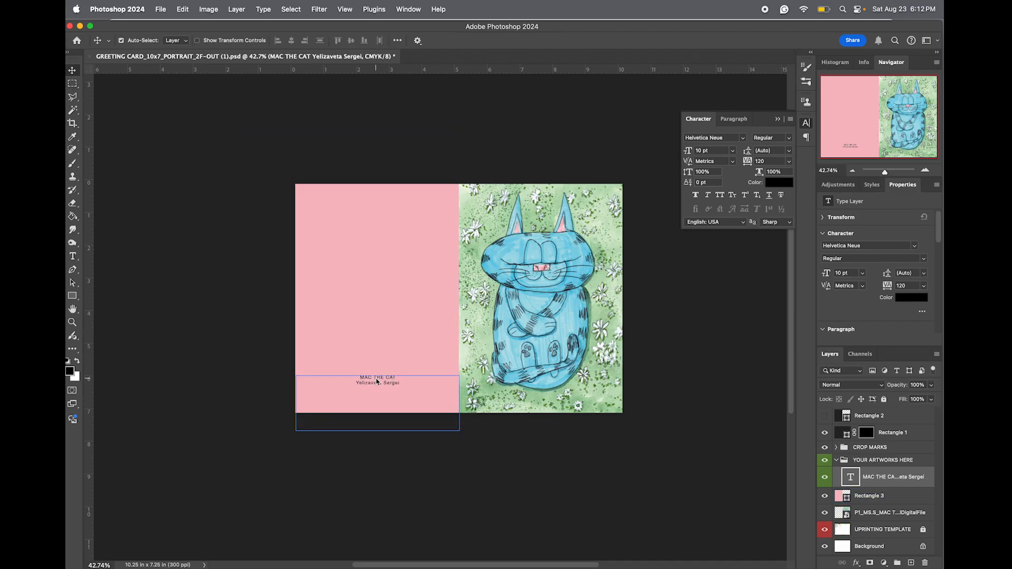
key(t)
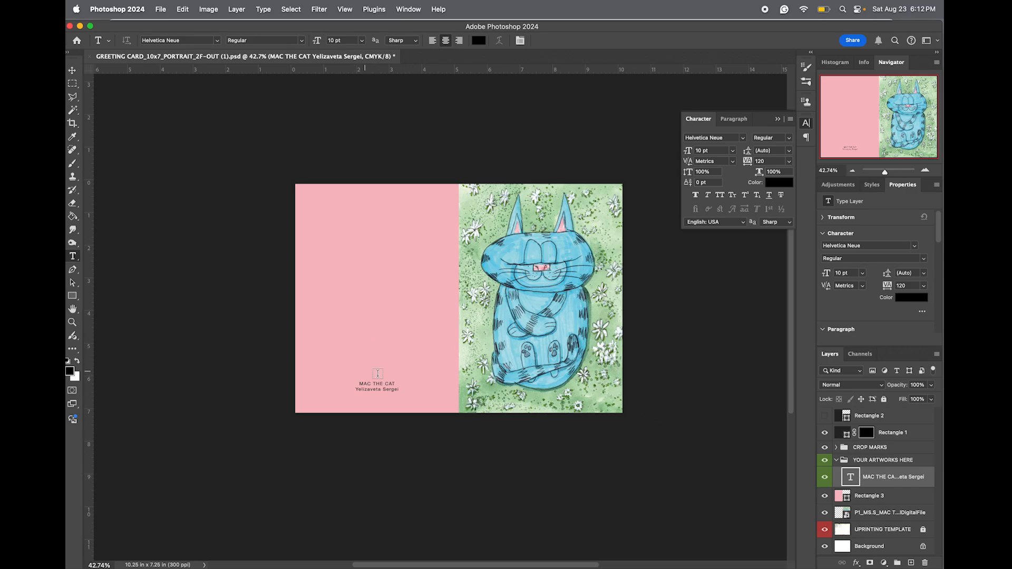
Hide the Rectangle 1 trim mask and toggle the guides to check the layout, leaving them hidden.
click(825, 433)
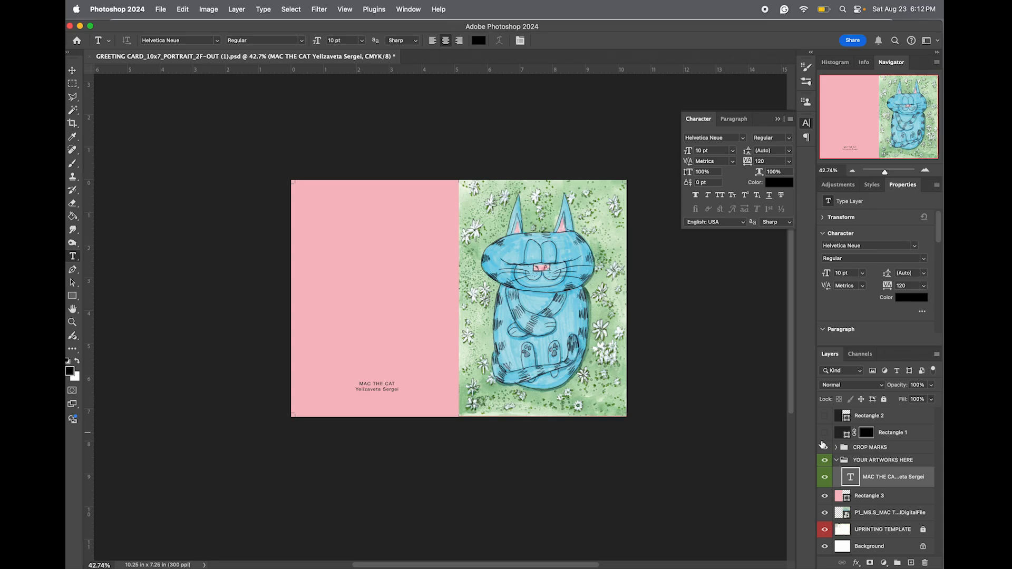
key(super+semicolon)
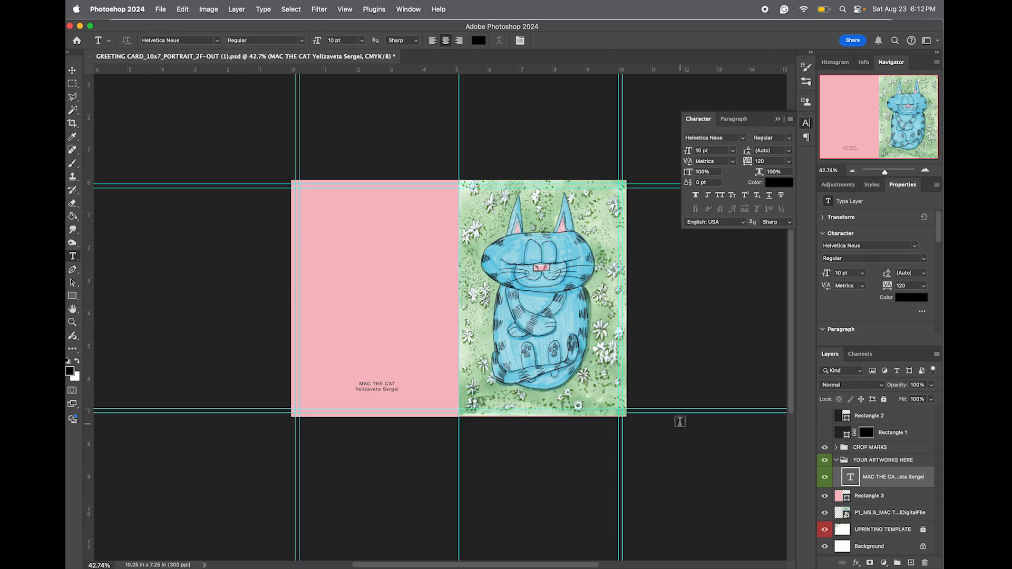
key(super+semicolon)
key(super+semicolon)
key(super+semicolon)
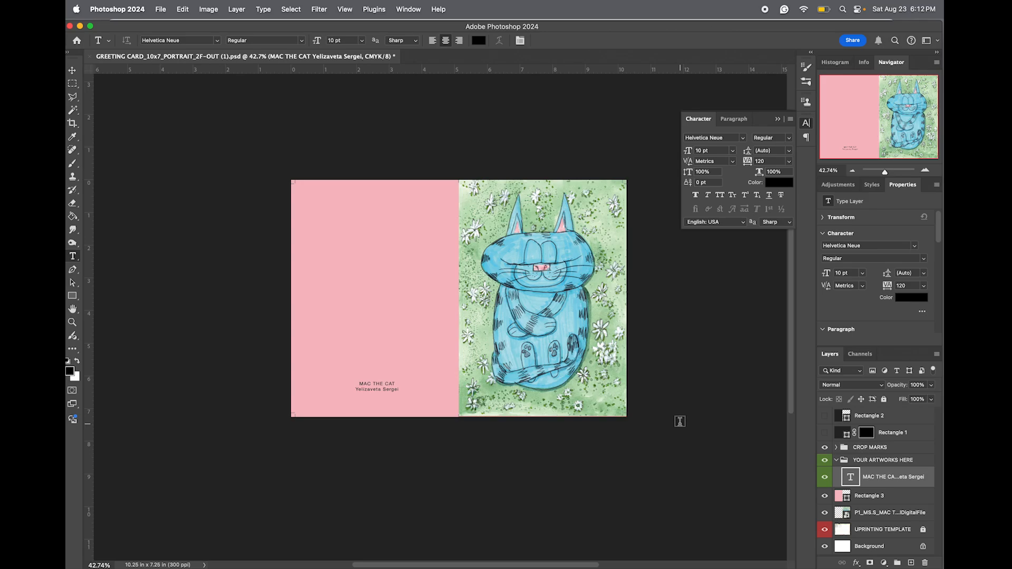
Save the greeting card document and start saving a copy of it in the 3_JPEG folder.
key(super+s)
click(164, 10)
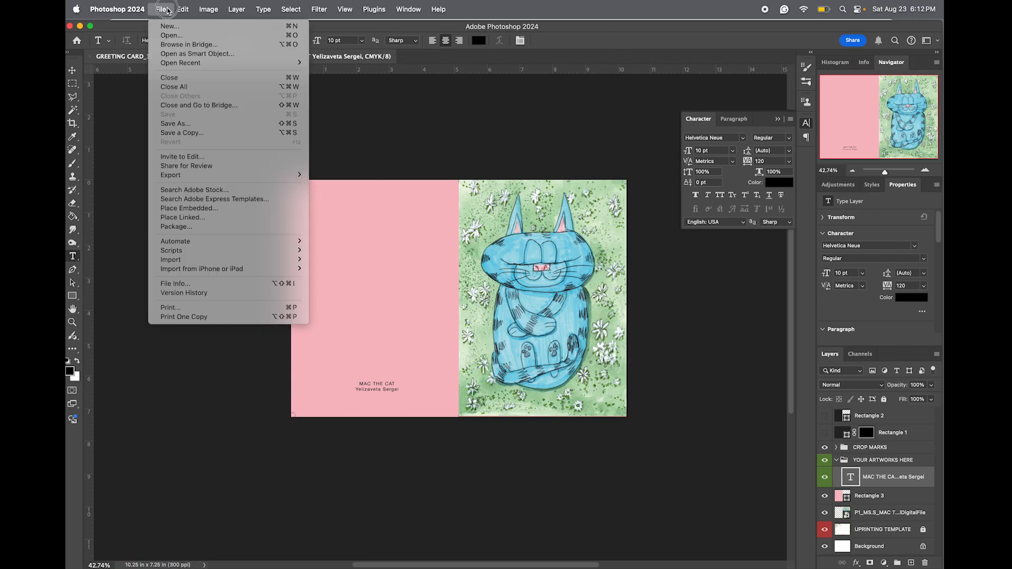
click(191, 135)
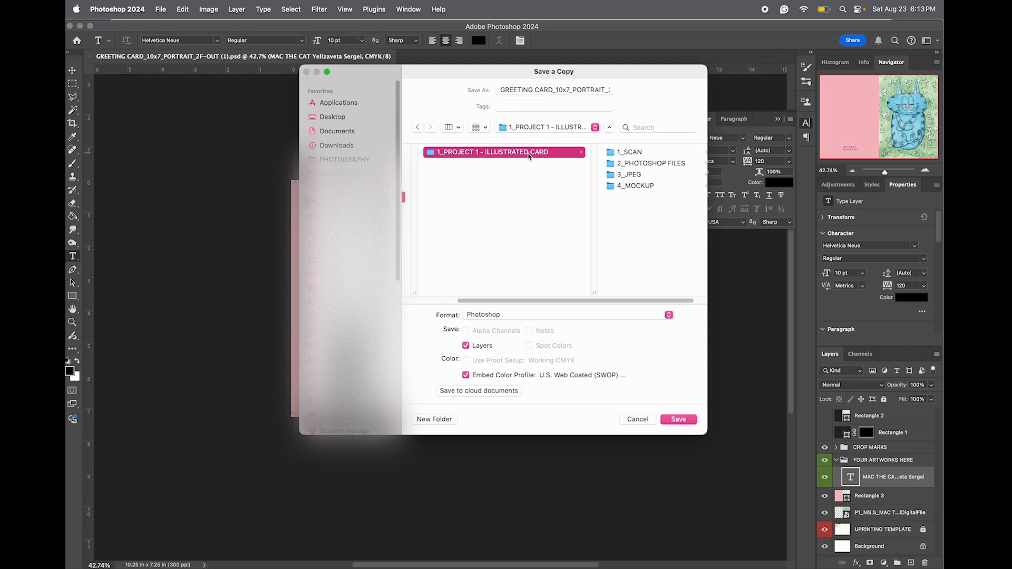
click(633, 176)
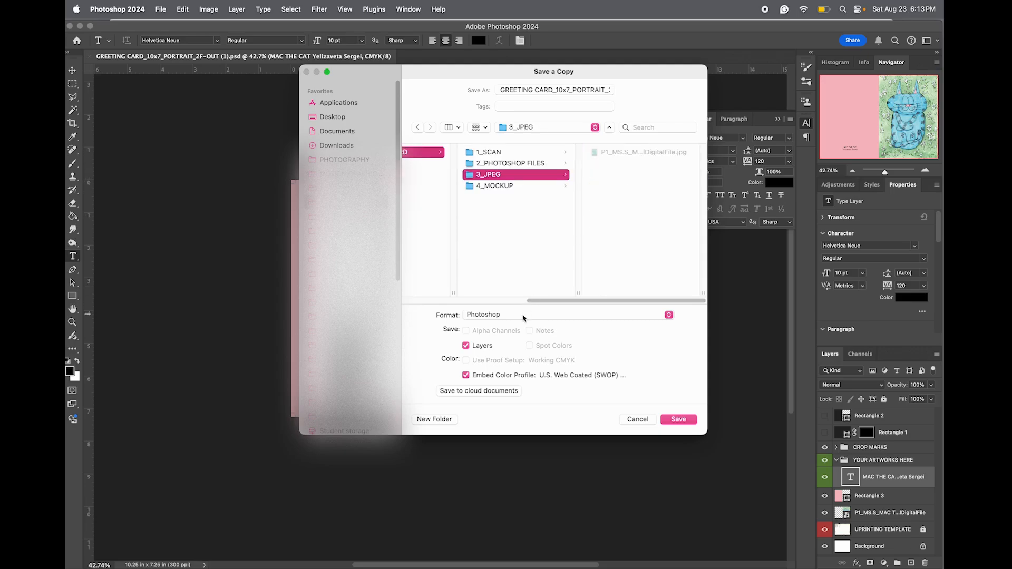
Name the copy with the prefix P3_, the artist's initial and surname, and the ending GREETING CARD_MAC THE CAT.
click(507, 94)
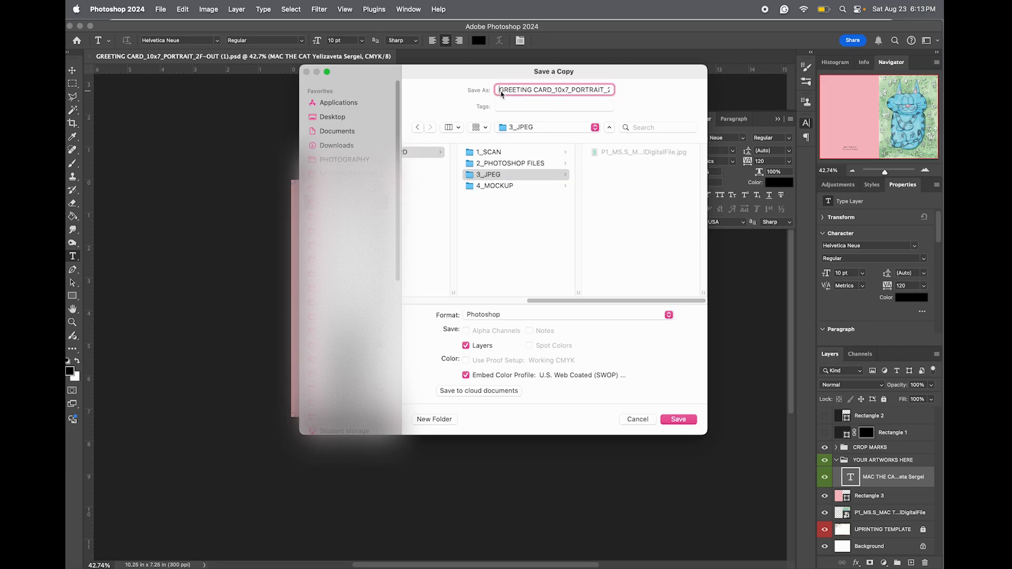
text(P3_)
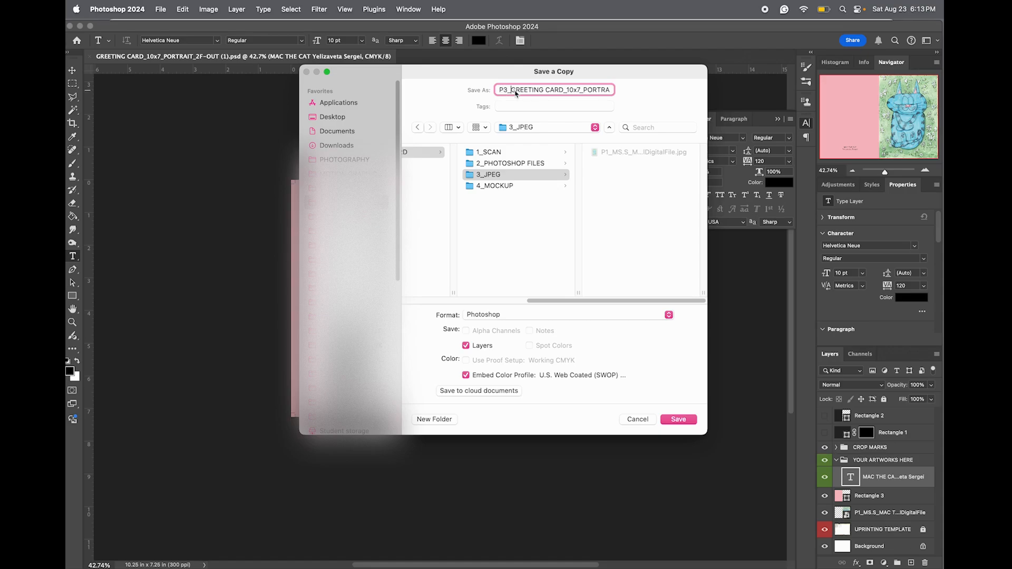
text(Y_SERGEI_)
drag(602, 91, 632, 92)
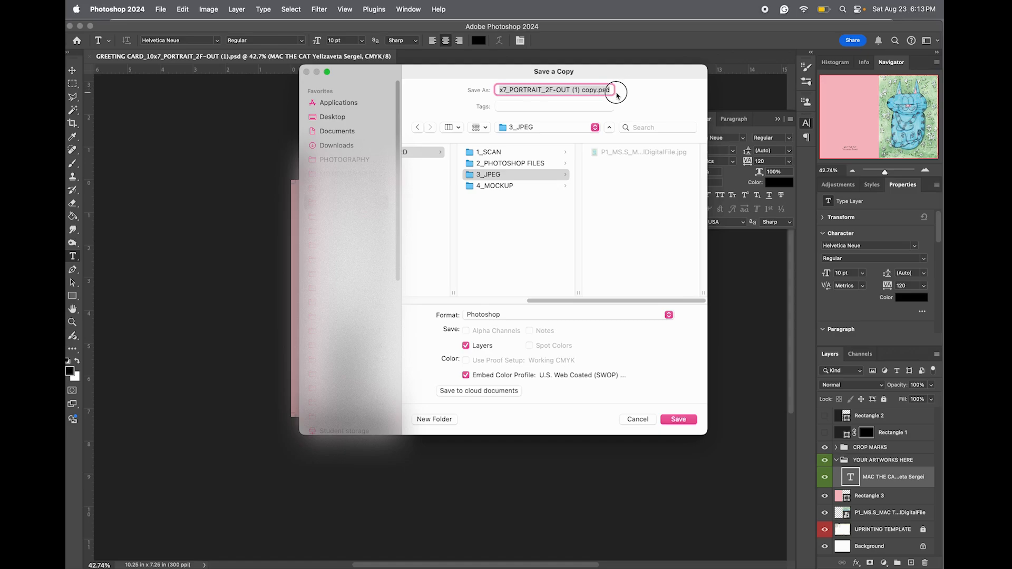
key(BackSpace)
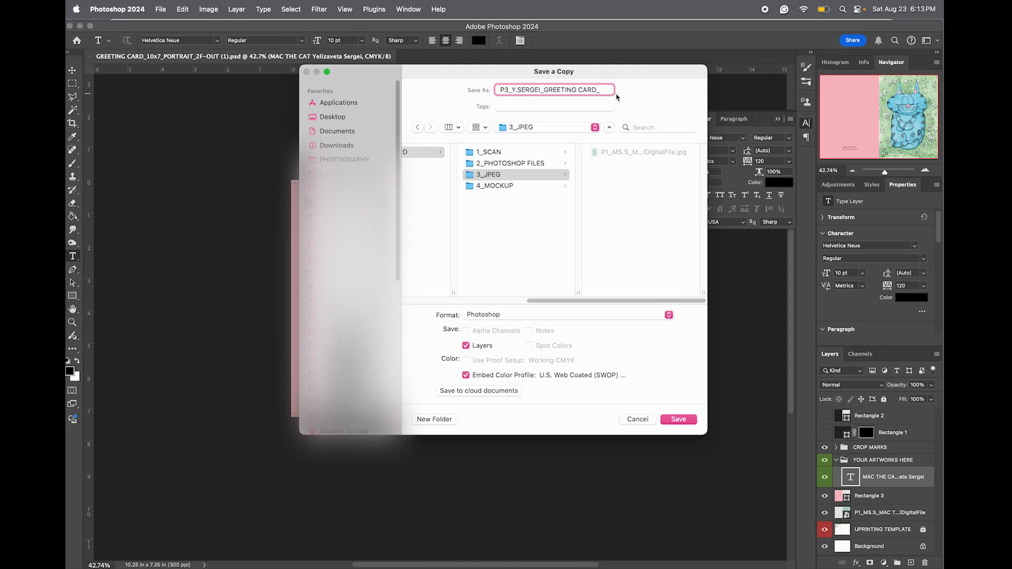
text(MAC THE CAT)
Save the copy as a JPEG without an embedded color profile, at quality 12 (Maximum) with the Baseline ("Standard") option.
click(500, 317)
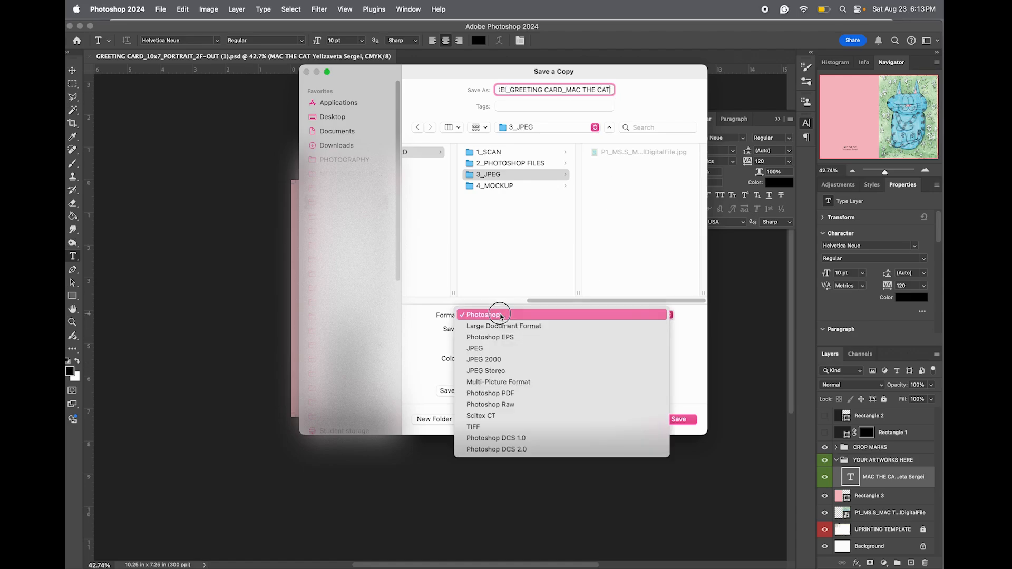
click(494, 349)
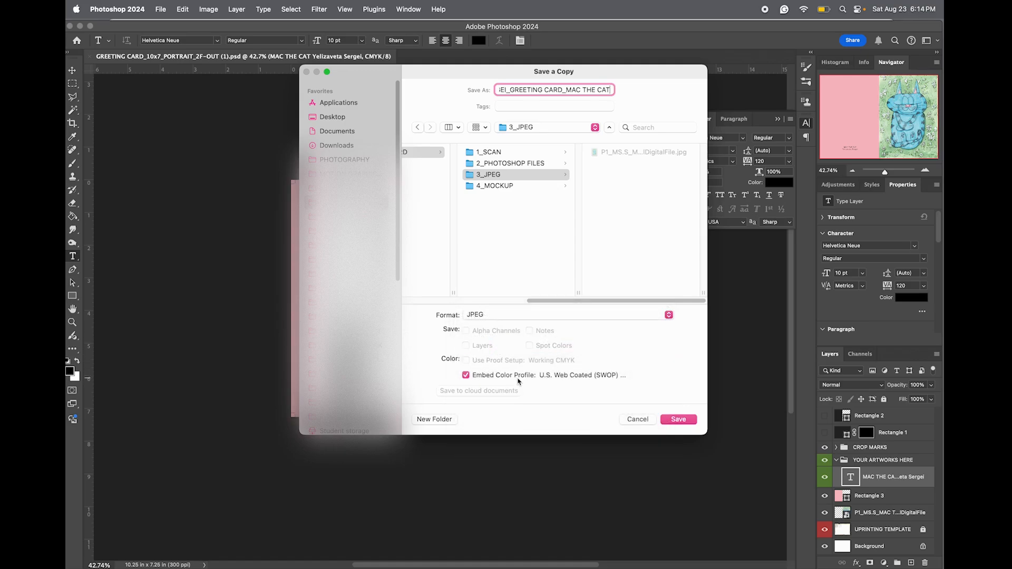
click(466, 376)
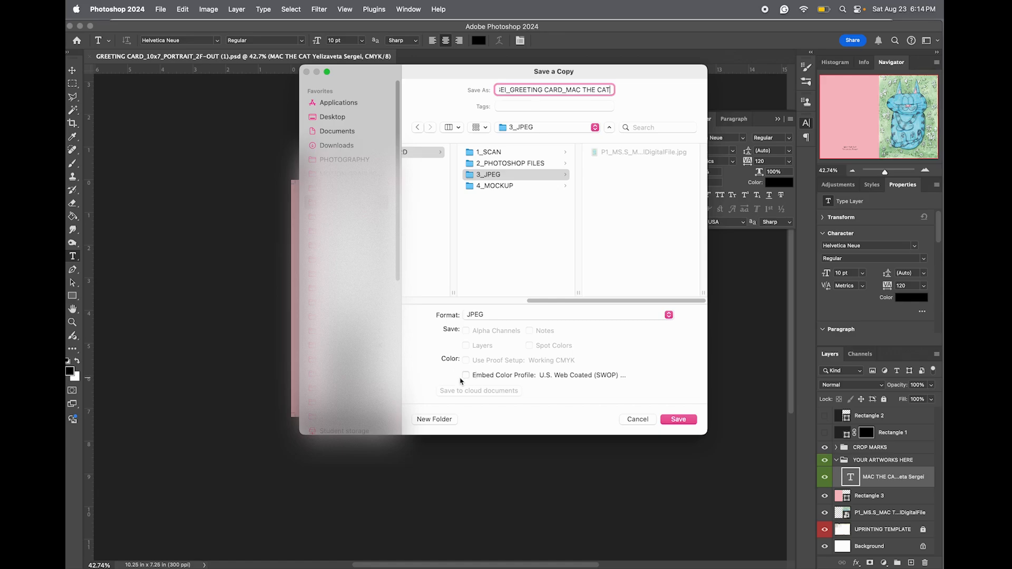
click(687, 423)
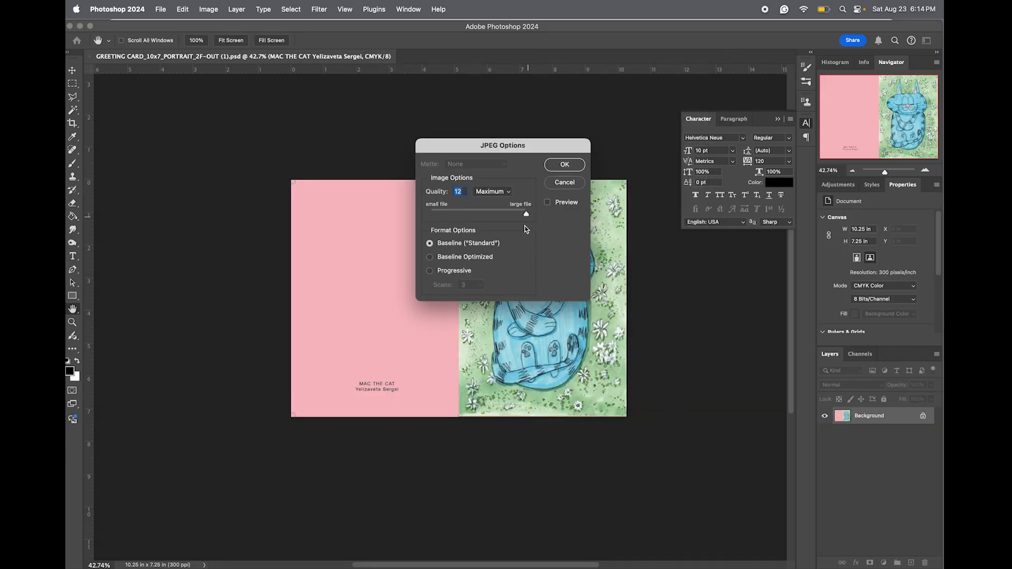
click(564, 164)
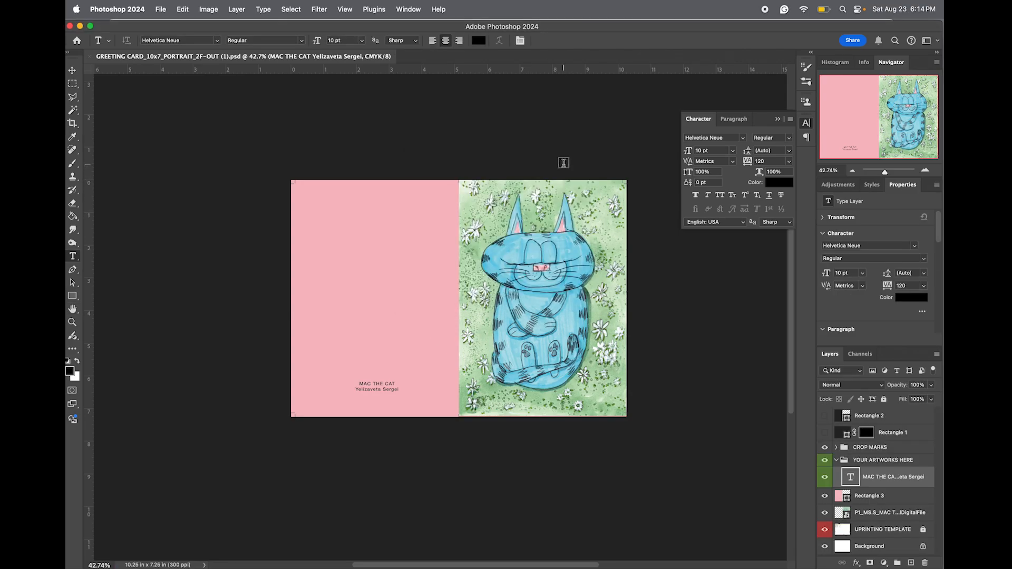
Quit Photoshop and open the exported P3 greeting card JPEG from the 3_JPEG folder in Finder.
key(super+q)
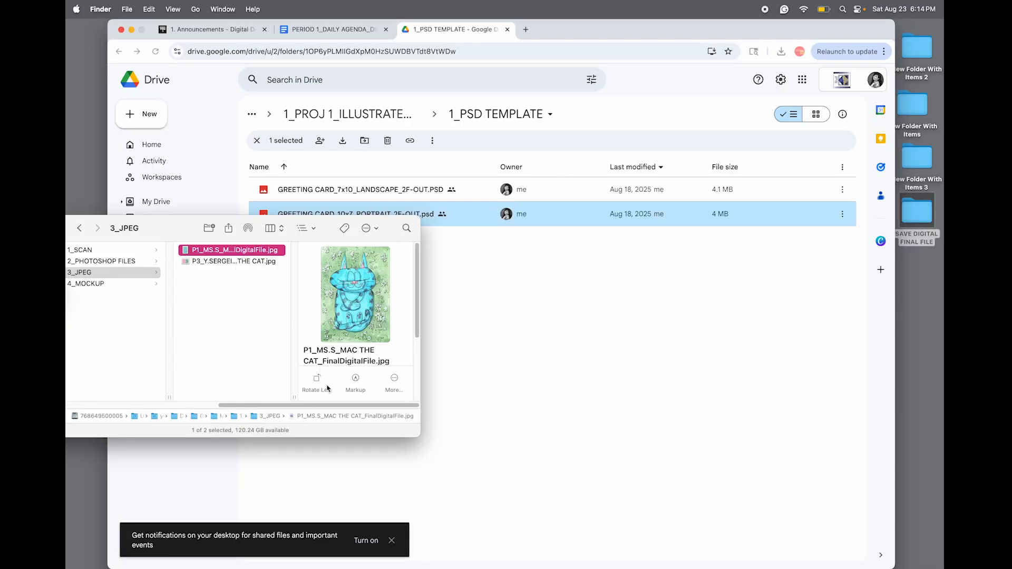
click(246, 262)
double_click(246, 262)
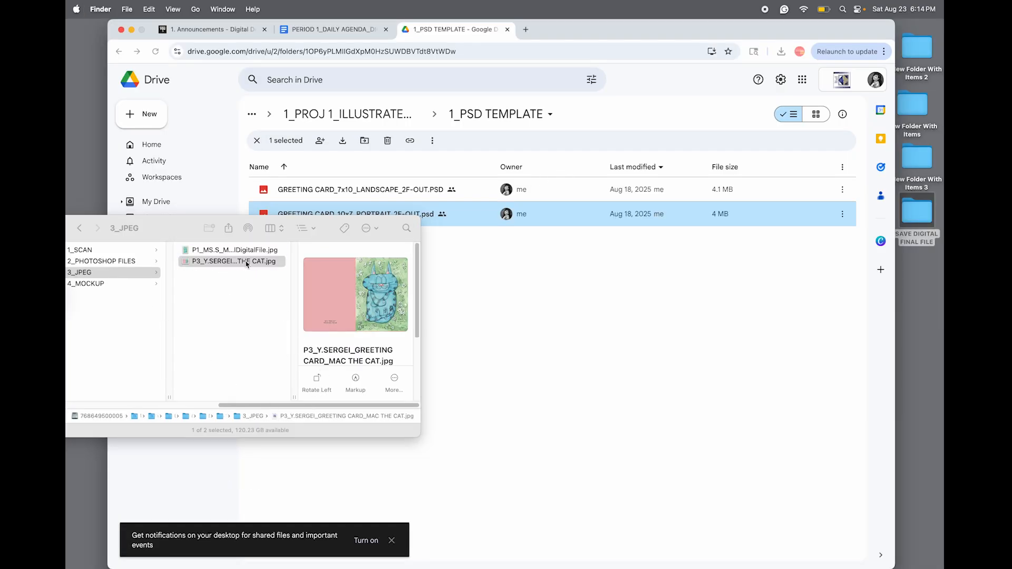